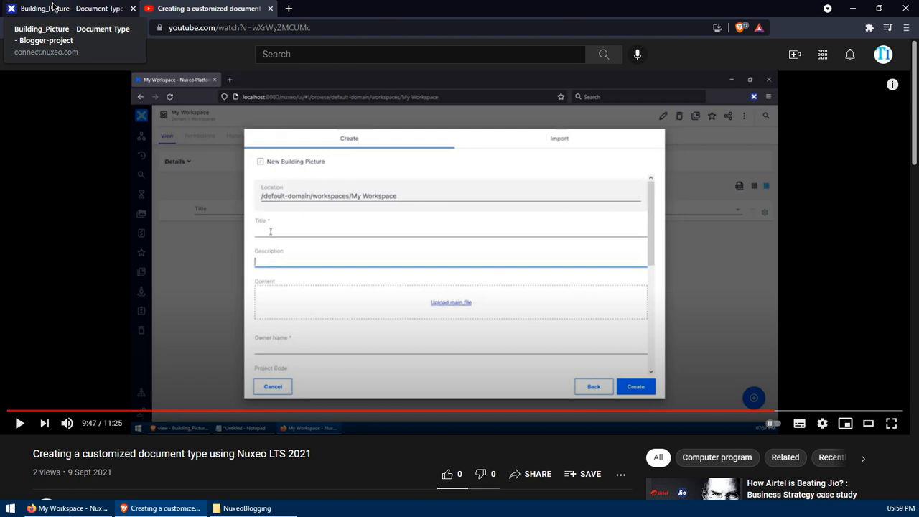
# Switch to Nuxeo Studio and create a simple vocabulary with the feature ID building_type
pyautogui.click(52, 7)
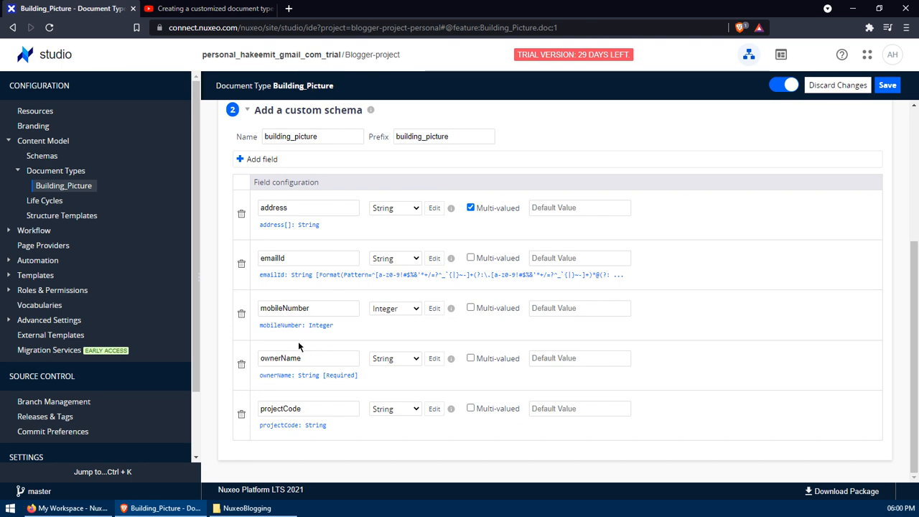
pyautogui.click(52, 309)
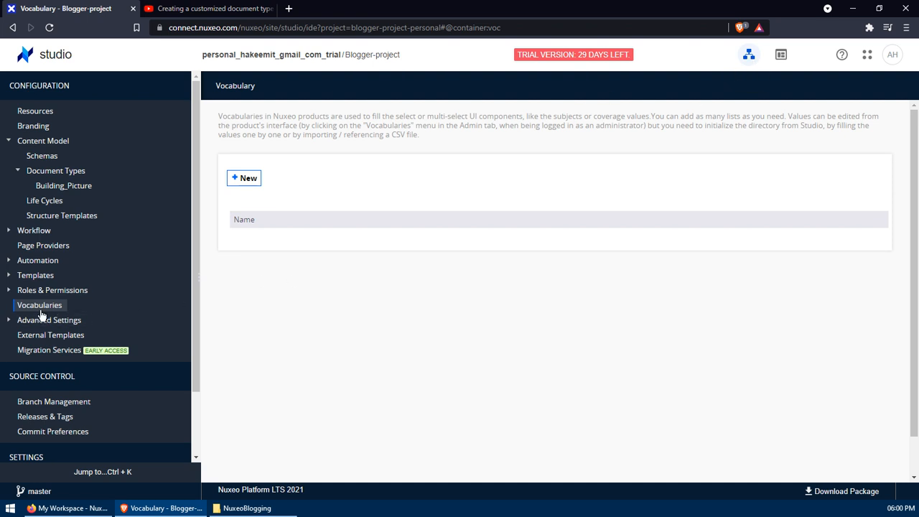
pyautogui.click(241, 179)
pyautogui.click(389, 193)
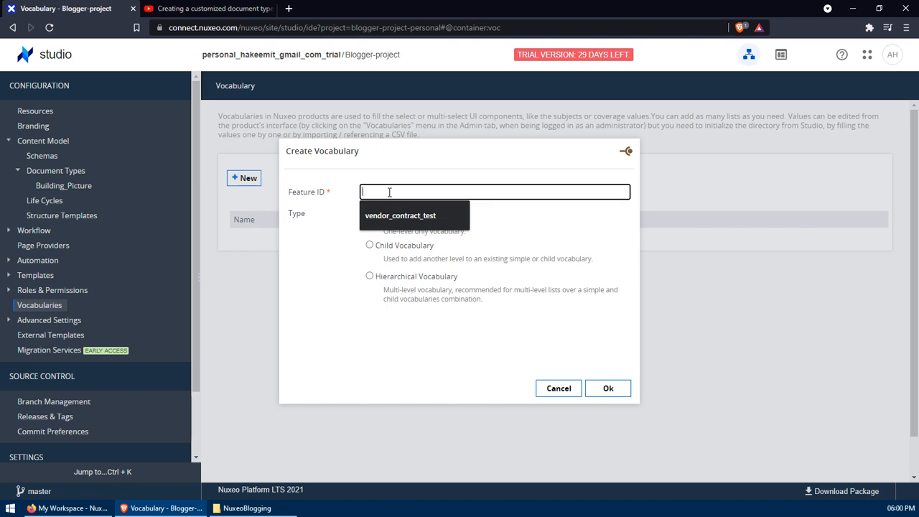
pyautogui.write('building')
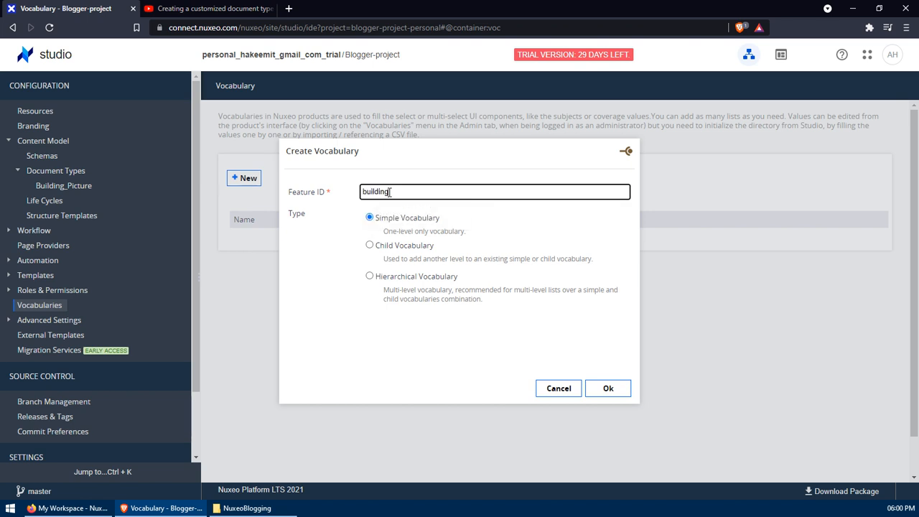
pyautogui.write('_type')
pyautogui.tripleClick(411, 231)
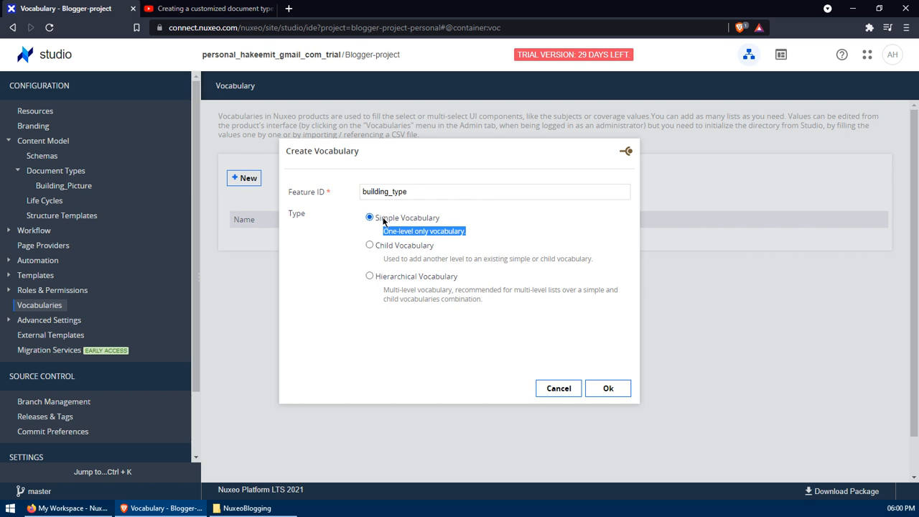
pyautogui.doubleClick(402, 231)
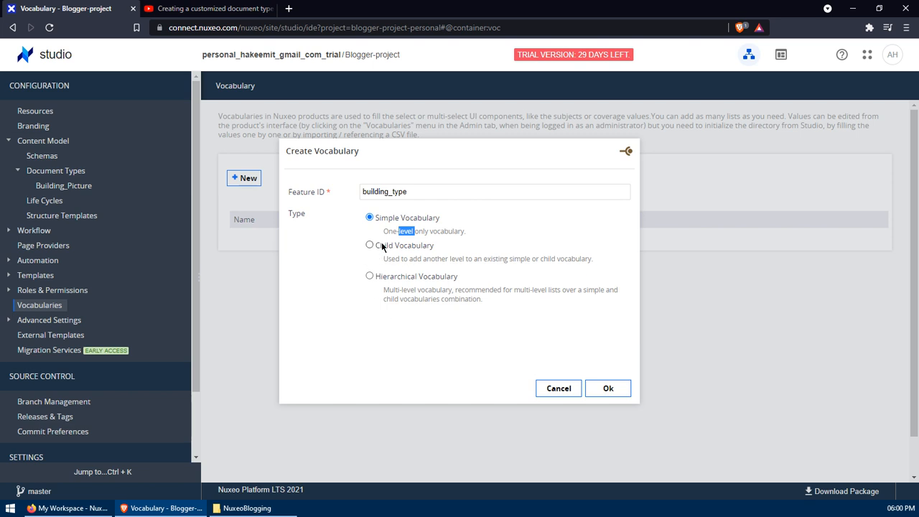
pyautogui.click(408, 241)
pyautogui.click(607, 389)
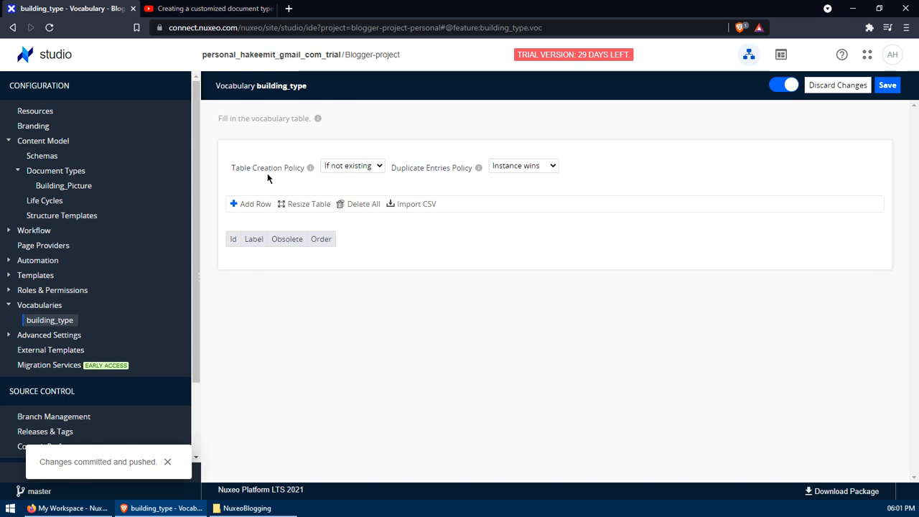
# Look through the available options for the vocabulary's table creation policy and duplicate entries policy
pyautogui.click(348, 168)
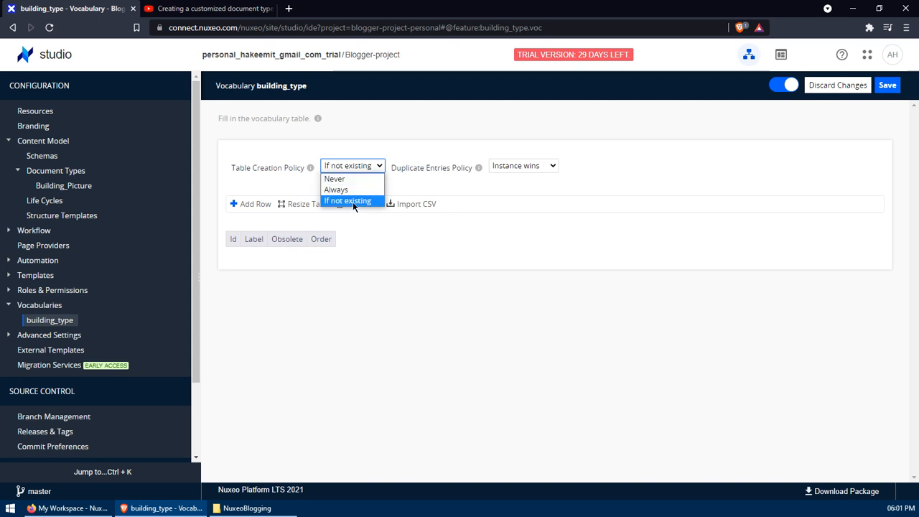
pyautogui.click(352, 201)
pyautogui.click(520, 168)
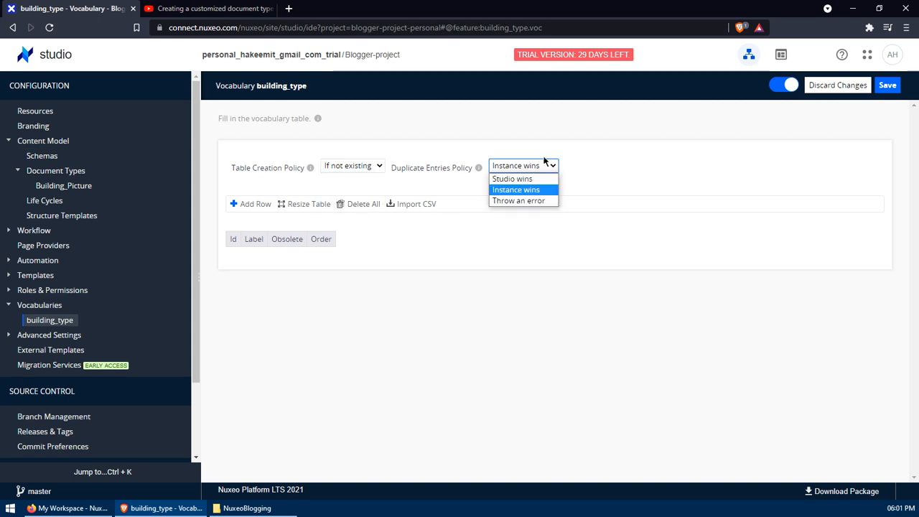
pyautogui.click(614, 169)
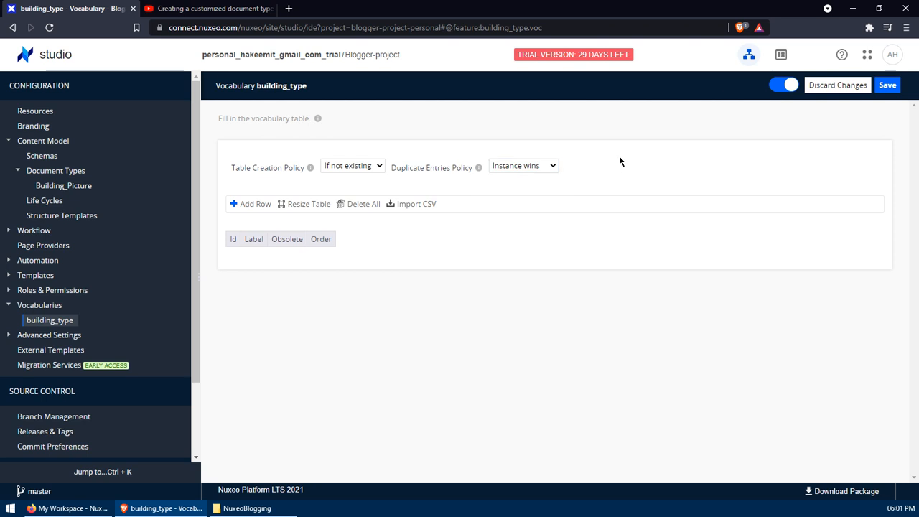
# Add three empty rows to the building_type vocabulary table
pyautogui.click(250, 206)
pyautogui.click(247, 252)
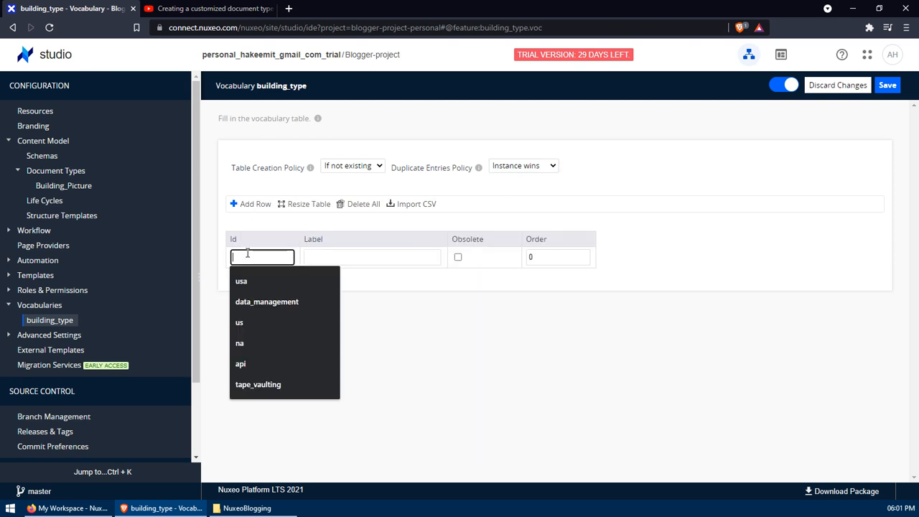
pyautogui.click(263, 210)
pyautogui.click(263, 209)
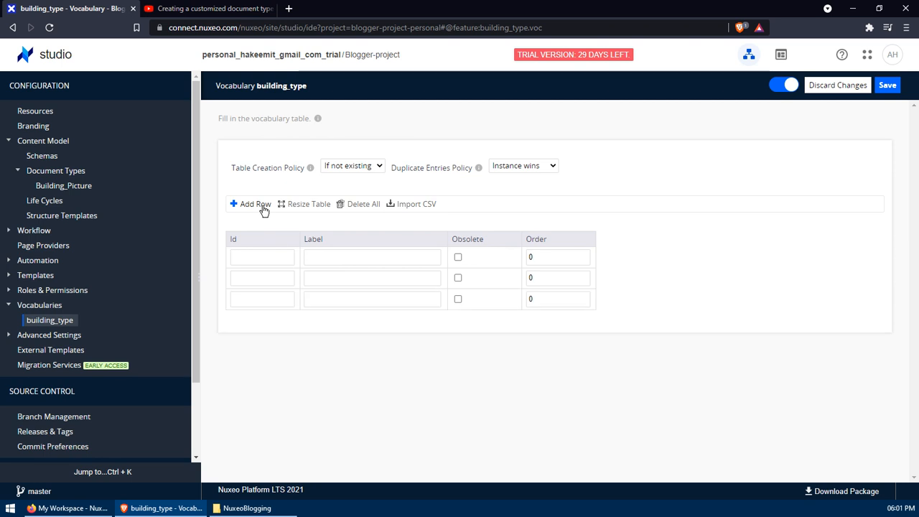
# Fill the first vocabulary row with the ID apartment and the label Apartment
pyautogui.click(272, 252)
pyautogui.write('apar')
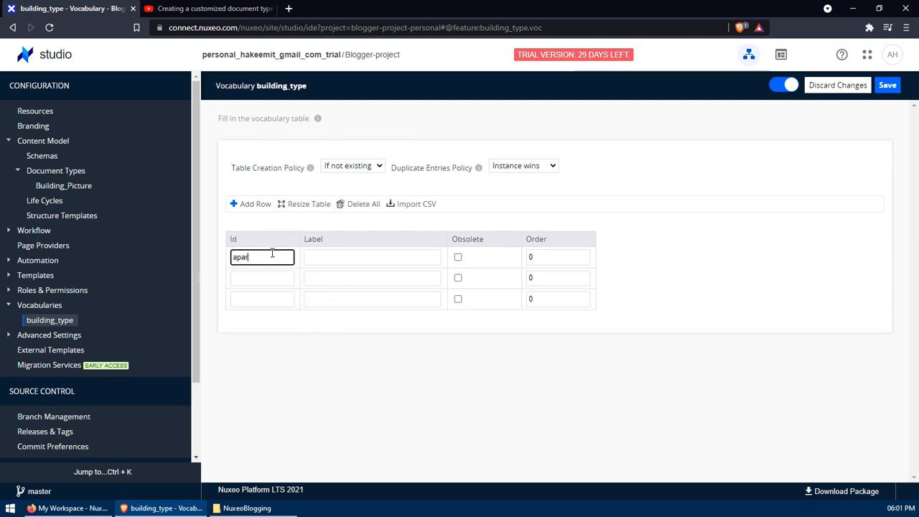
pyautogui.write('tment')
pyautogui.press('Tab')
pyautogui.write('A')
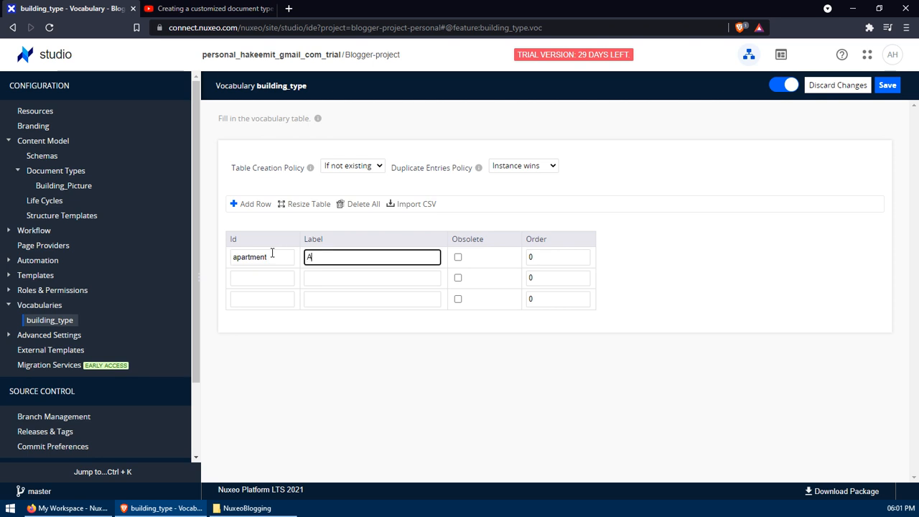
pyautogui.write('partment')
pyautogui.press('Tab')
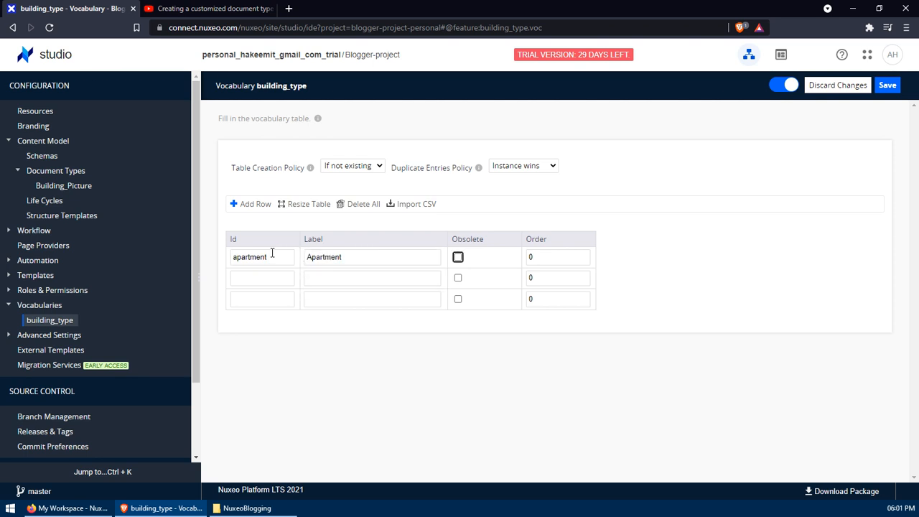
# Fill the second vocabulary row with the ID showroom and the label Showroom
pyautogui.press('Tab')
pyautogui.press('Tab')
pyautogui.write('showroom')
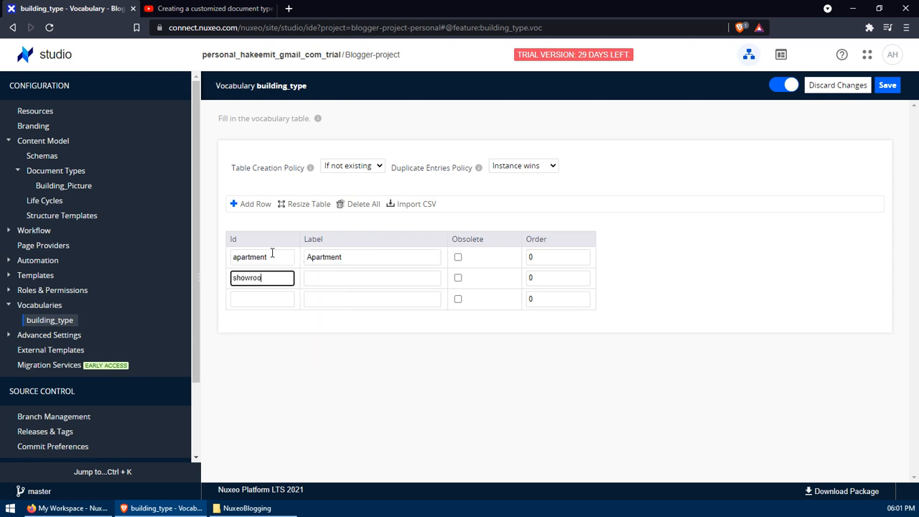
pyautogui.press('Tab')
pyautogui.write('Sho')
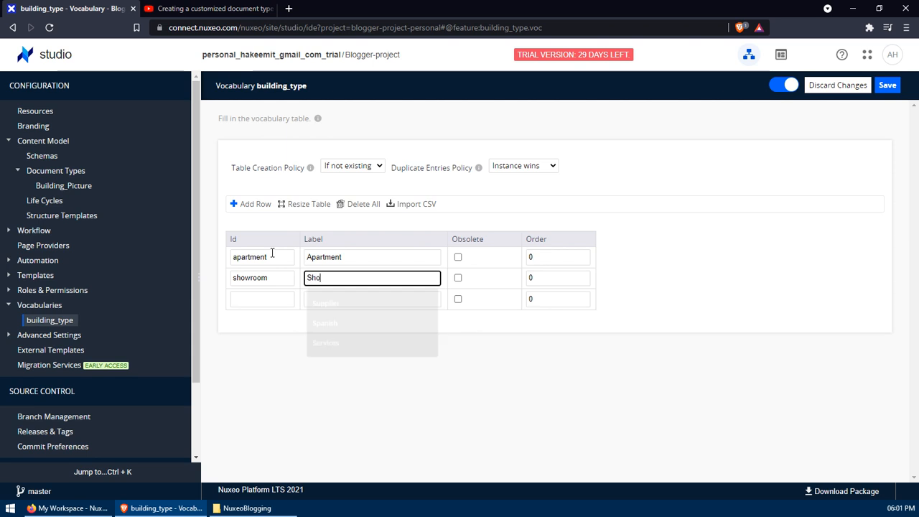
pyautogui.write('wrrom')
pyautogui.press('BackSpace')
pyautogui.press('BackSpace')
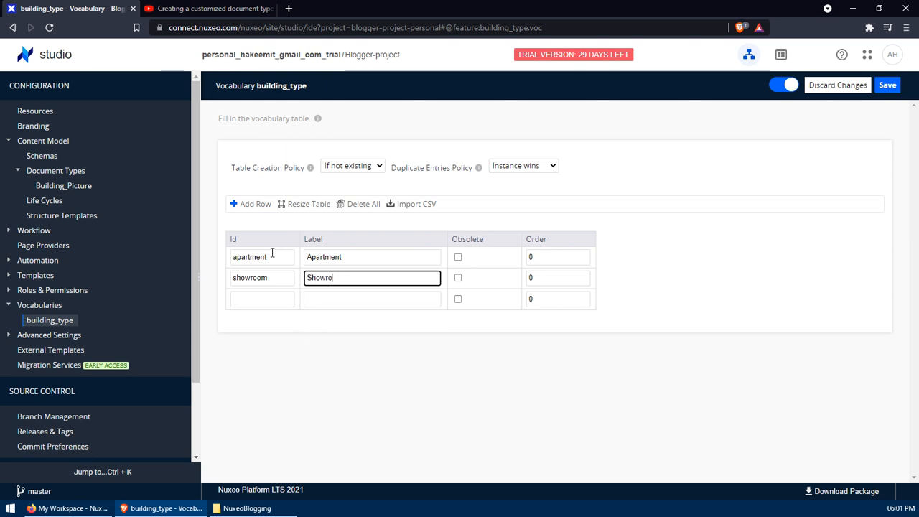
pyautogui.write('om')
# Fill the third vocabulary row with the ID office and the label Office, and save the vocabulary
pyautogui.press('Tab')
pyautogui.press('Tab')
pyautogui.press('Tab')
pyautogui.write('of')
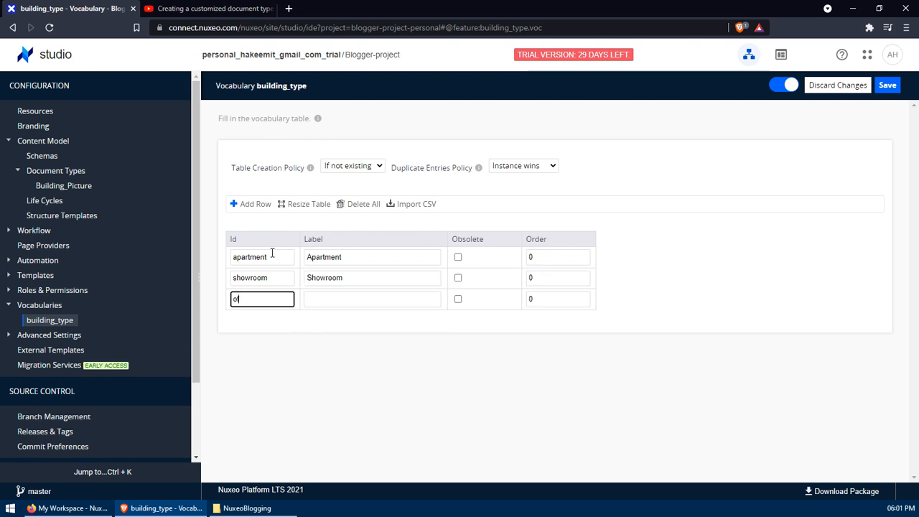
pyautogui.write('fice')
pyautogui.press('Tab')
pyautogui.write('Off')
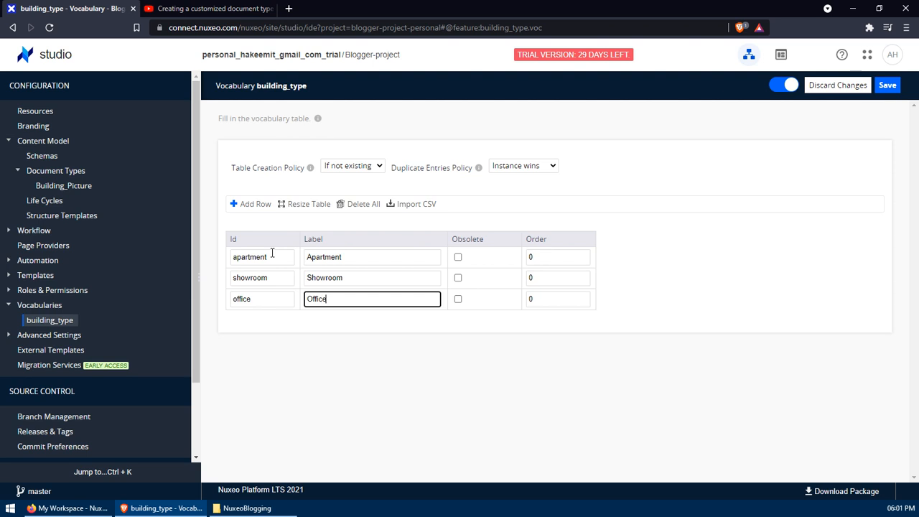
pyautogui.write('ice')
pyautogui.click(558, 260)
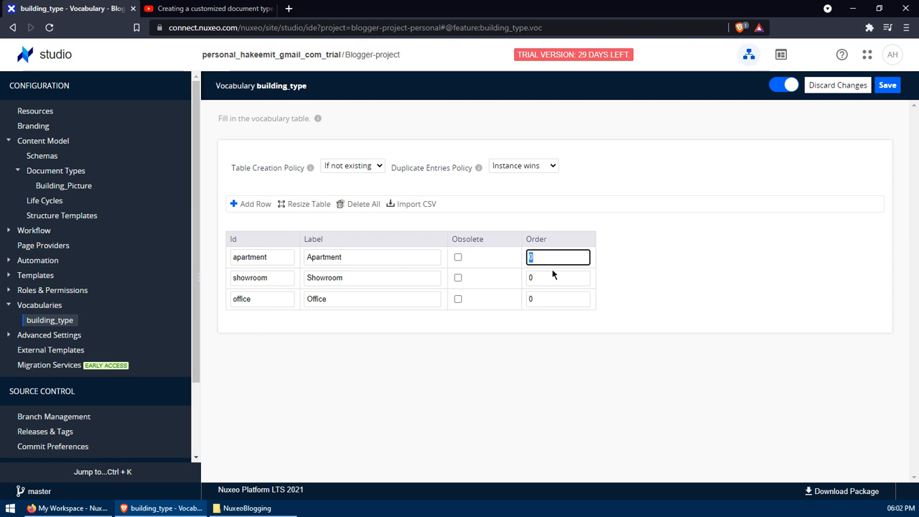
pyautogui.click(888, 88)
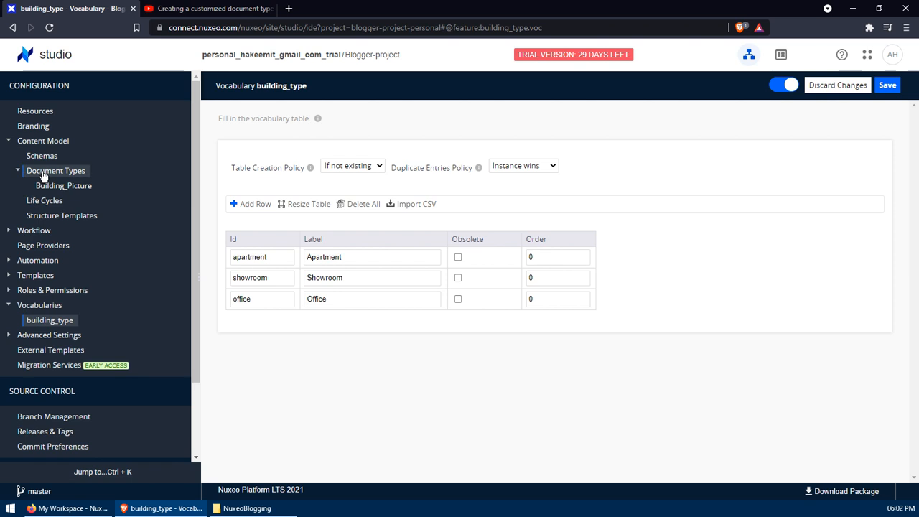
# Add a field named buildingType of type Directory to the custom schema of the Building_Picture document type
pyautogui.click(63, 187)
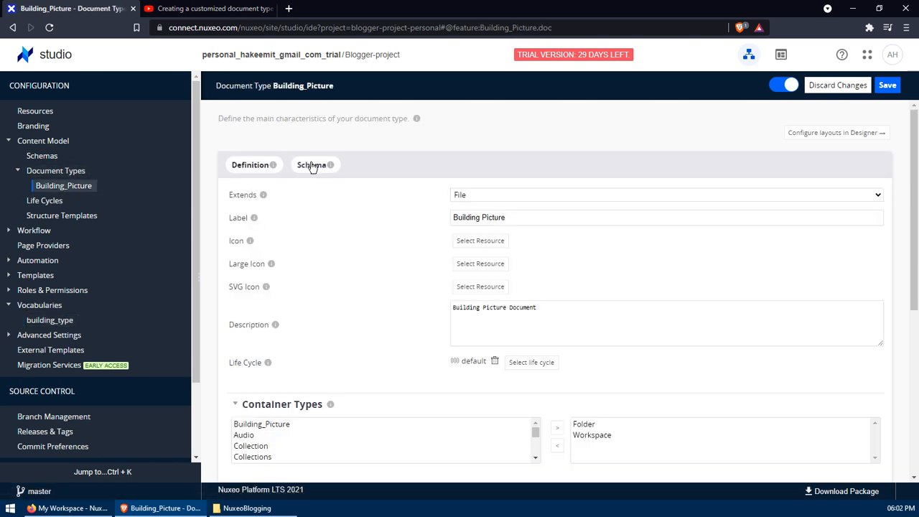
pyautogui.click(313, 166)
pyautogui.scroll(-3, 387, 239)
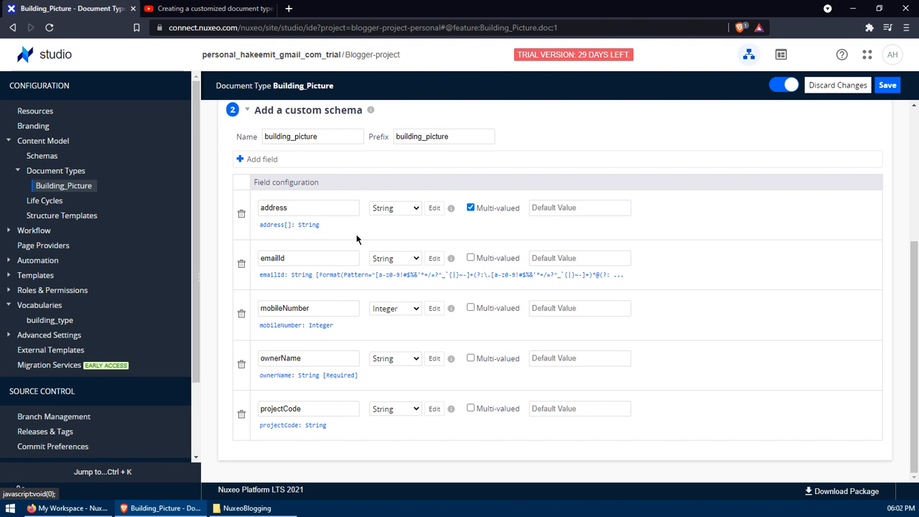
pyautogui.click(256, 162)
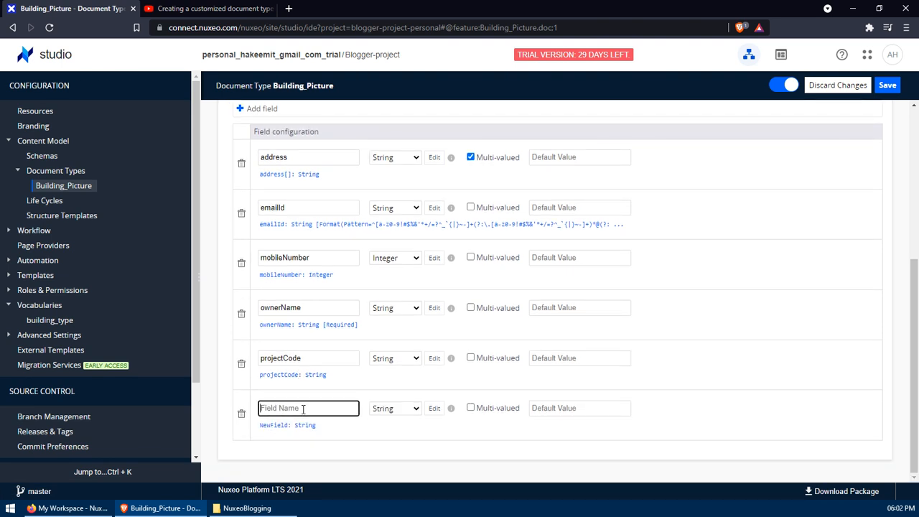
pyautogui.write('buildi')
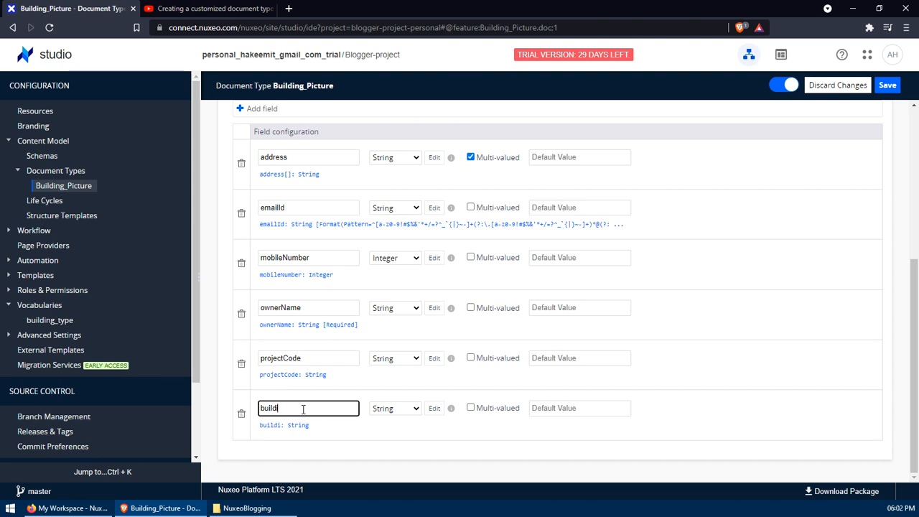
pyautogui.write('ngTyp')
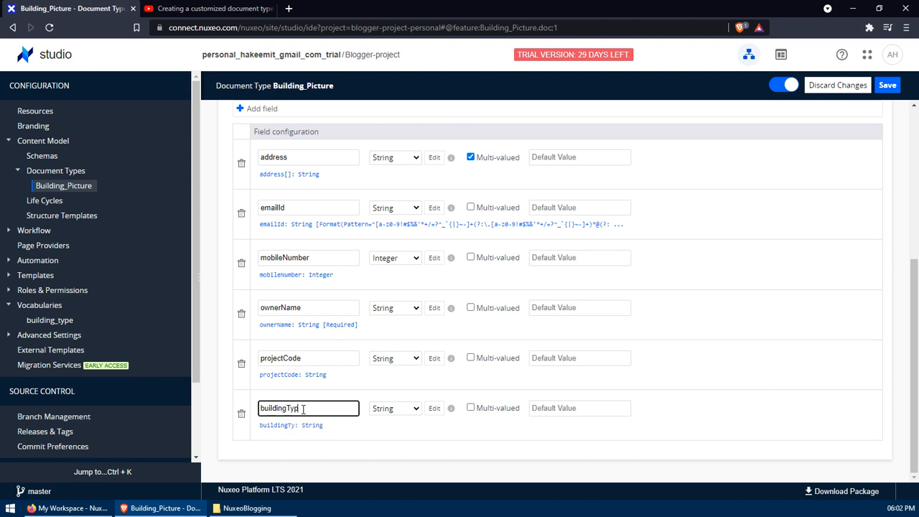
pyautogui.write('e')
pyautogui.click(398, 411)
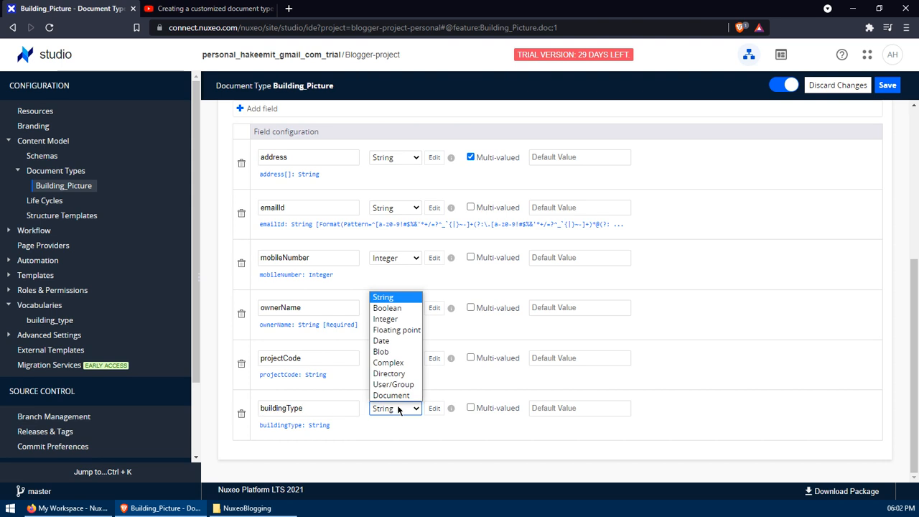
pyautogui.click(402, 376)
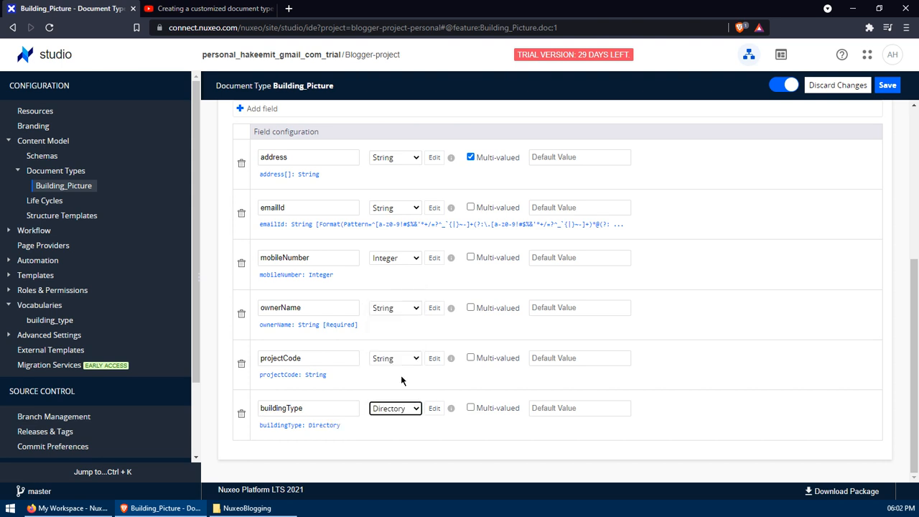
# Edit the buildingType field and assign the building_type vocabulary as its directory
pyautogui.click(434, 409)
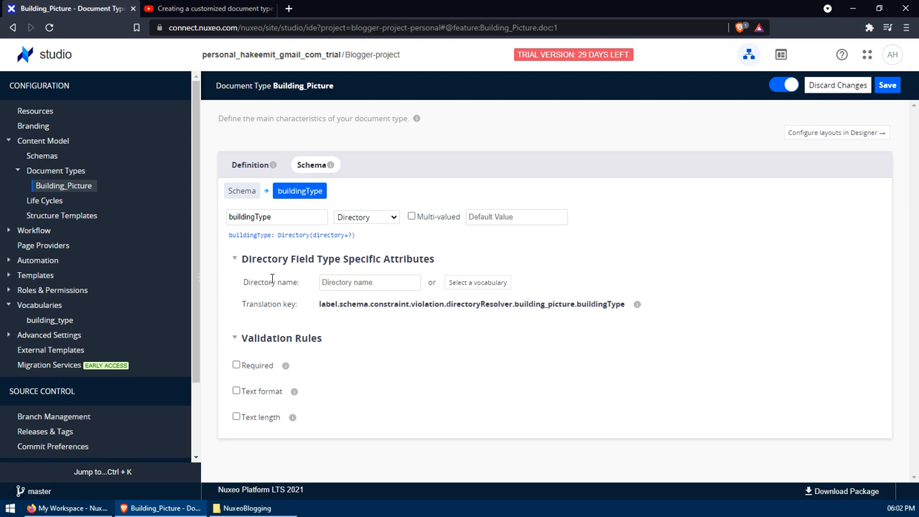
pyautogui.click(455, 283)
pyautogui.click(437, 229)
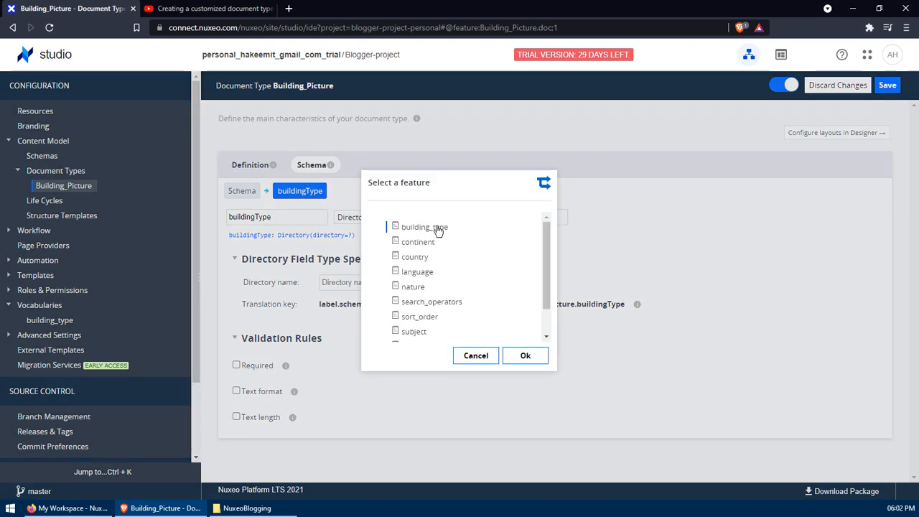
pyautogui.click(524, 355)
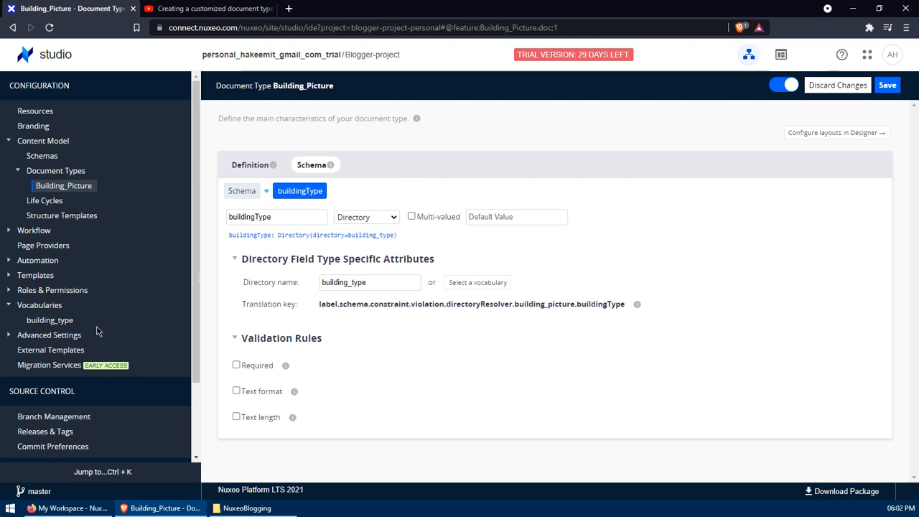
# Try to return to the schema overview and save the document type with the field named buildingType
pyautogui.click(245, 194)
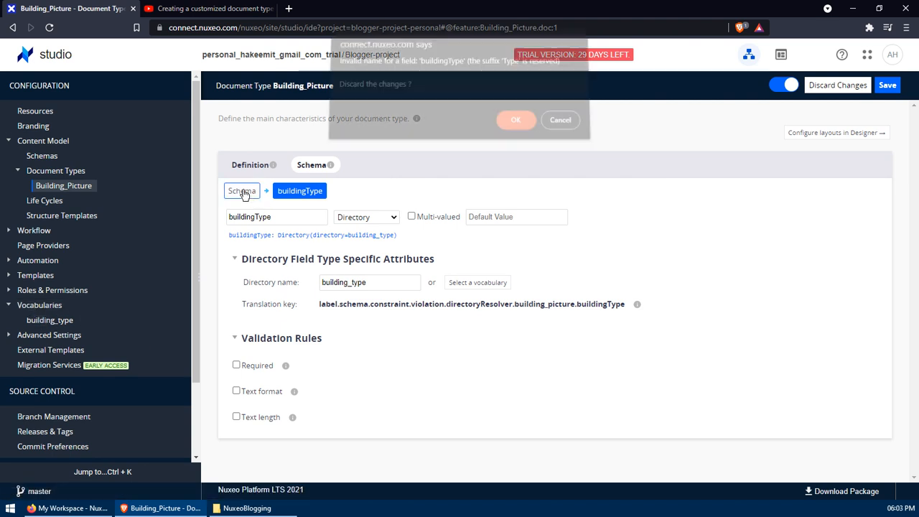
pyautogui.click(566, 129)
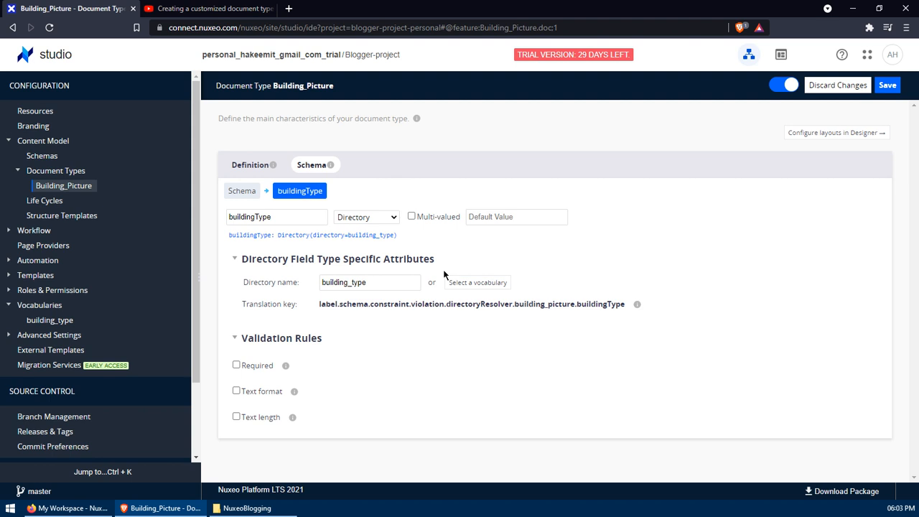
pyautogui.click(886, 86)
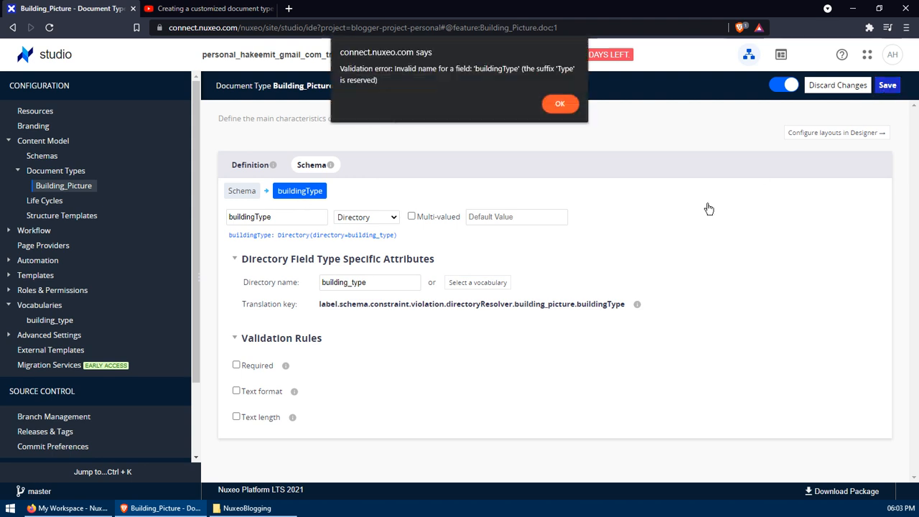
# Return to the schema overview, rename the buildingType field to buildingType1, and save the Building_Picture document type
pyautogui.click(559, 104)
pyautogui.click(243, 190)
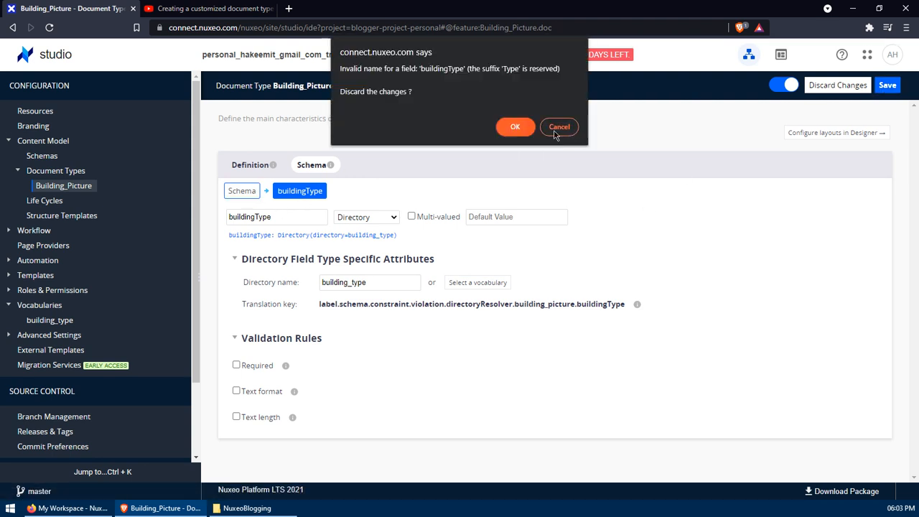
pyautogui.click(515, 126)
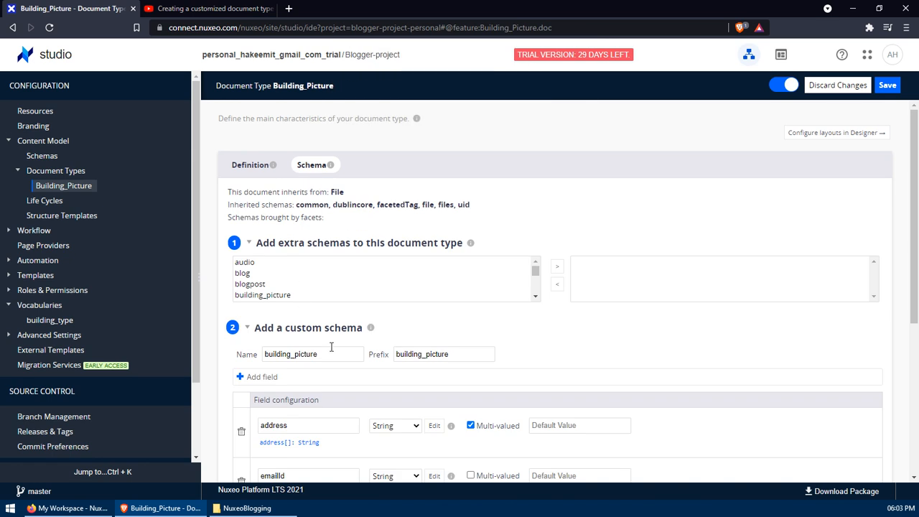
pyautogui.scroll(-4, 338, 348)
pyautogui.click(323, 410)
pyautogui.write('1')
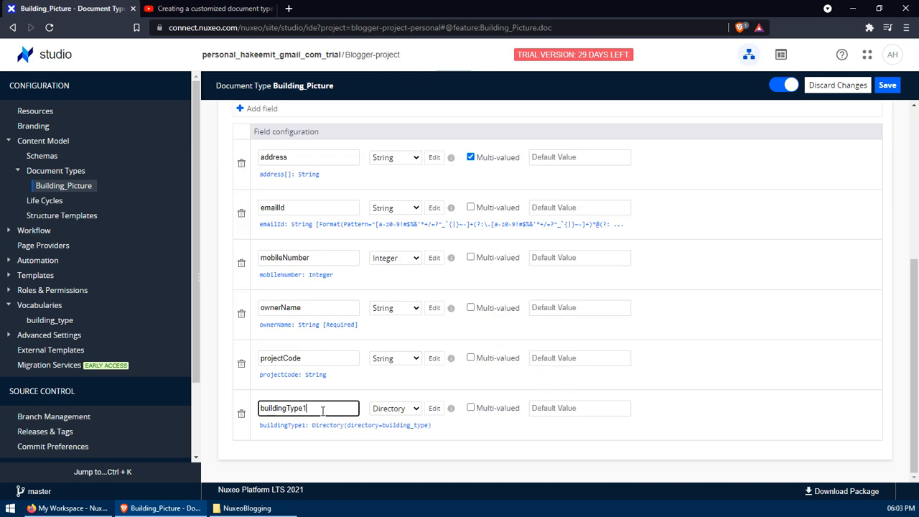
pyautogui.scroll(2, 330, 289)
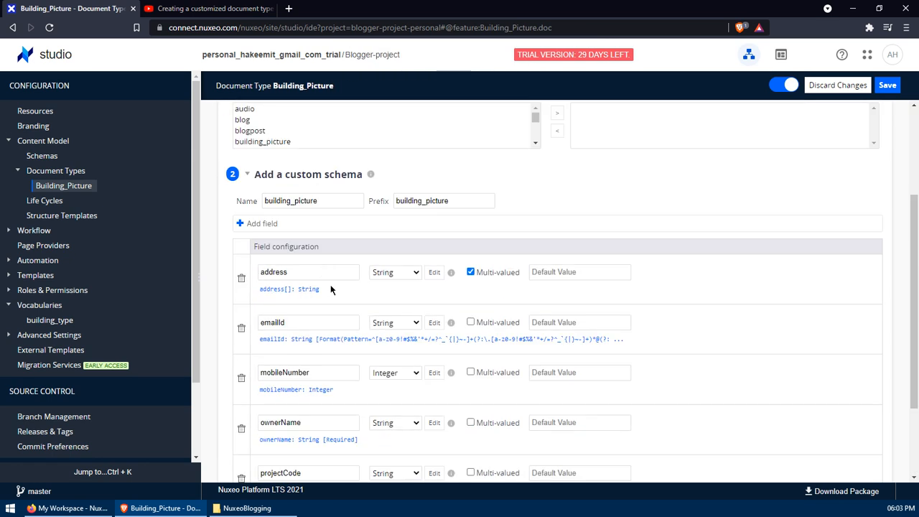
pyautogui.scroll(3, 279, 235)
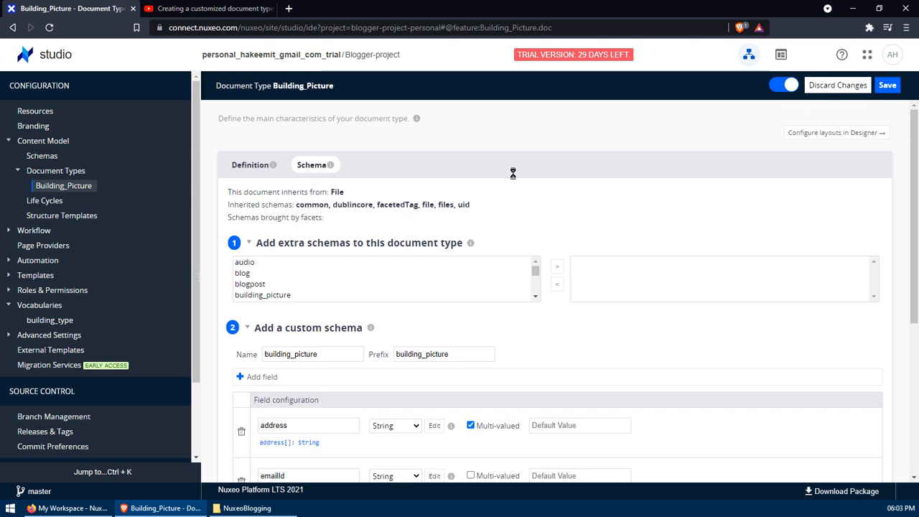
pyautogui.scroll(1, 624, 208)
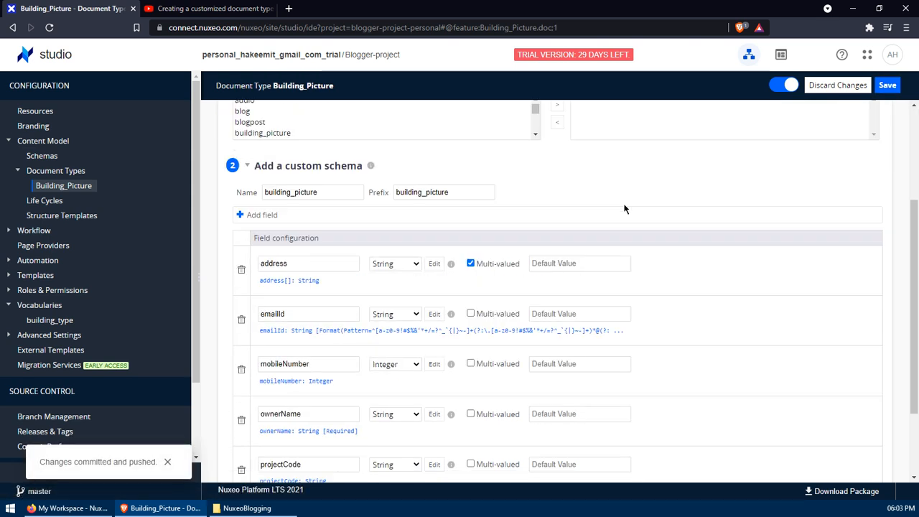
pyautogui.scroll(-2, 574, 259)
pyautogui.scroll(5, 316, 399)
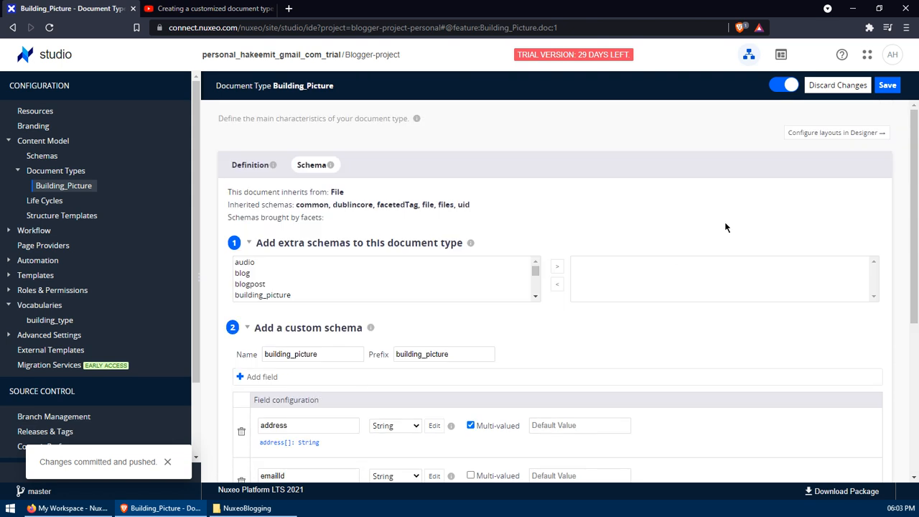
# Open Building_Picture's create layout in Designer and insert the buildingType1 field in edit mode between Project Code and Mobile Number
pyautogui.click(828, 134)
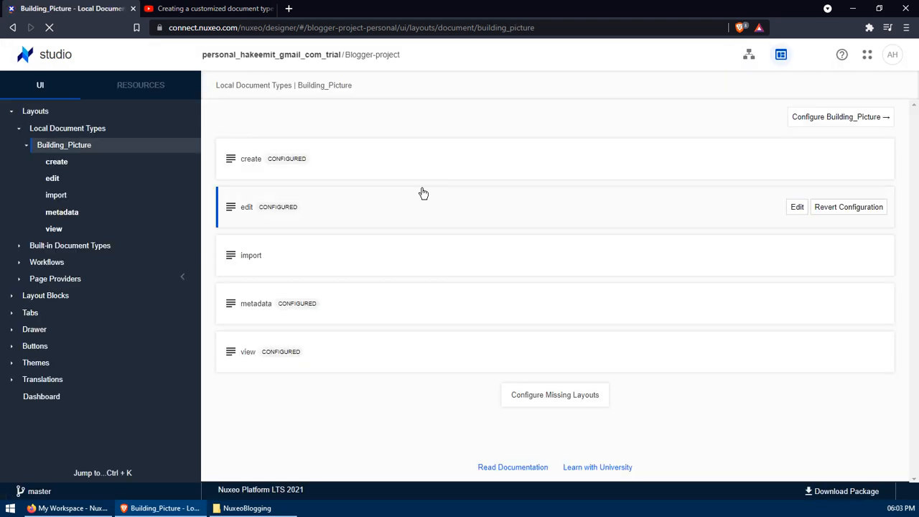
pyautogui.click(139, 166)
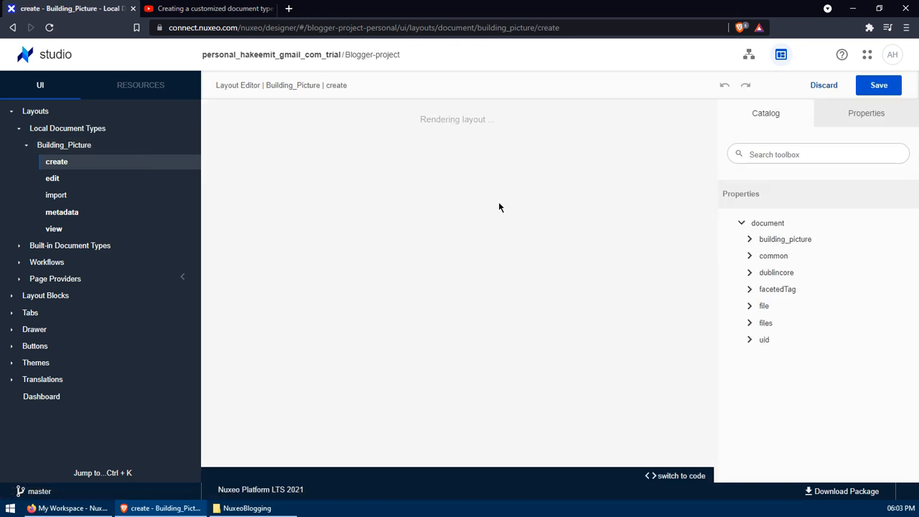
pyautogui.click(749, 239)
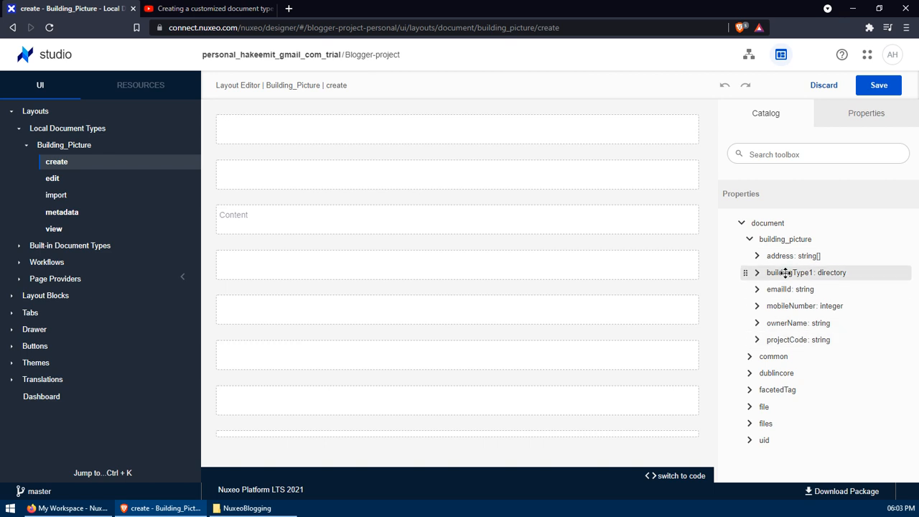
pyautogui.scroll(-3, 636, 275)
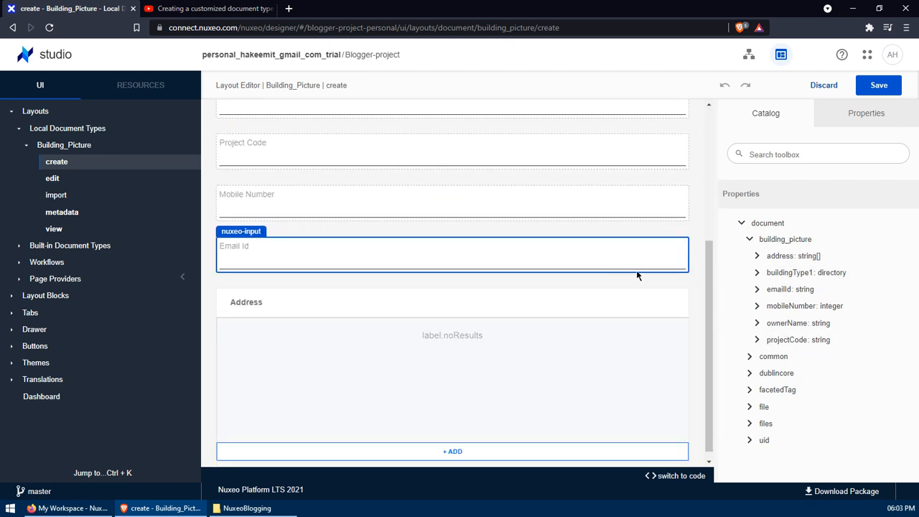
pyautogui.scroll(4, 582, 300)
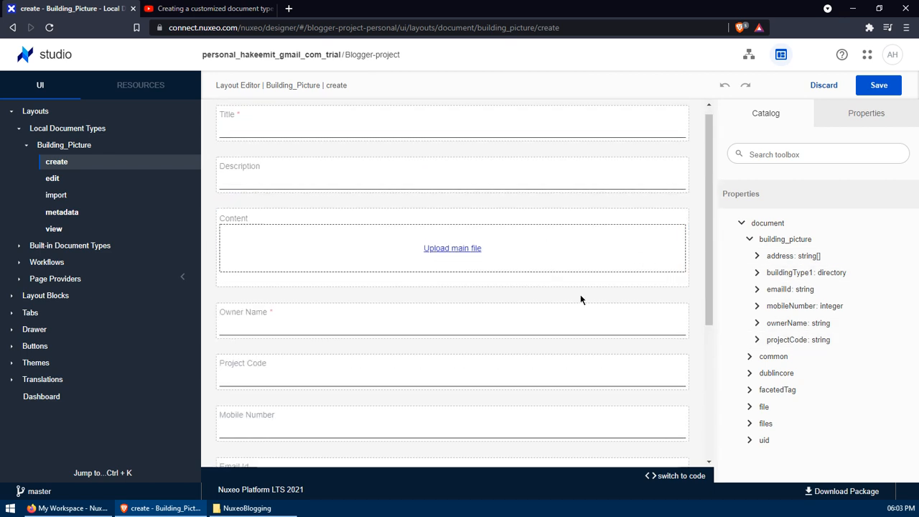
pyautogui.scroll(-3, 581, 300)
pyautogui.moveTo(780, 271); pyautogui.dragTo(424, 180)
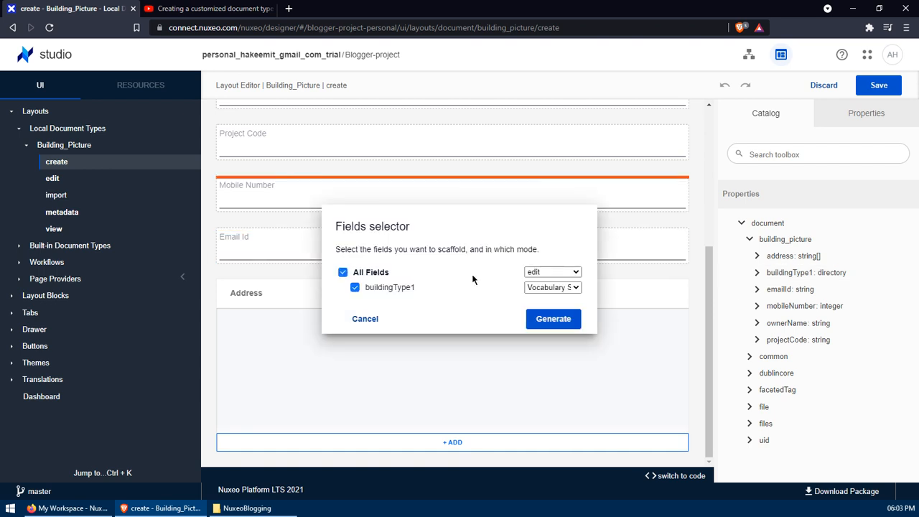
pyautogui.click(552, 319)
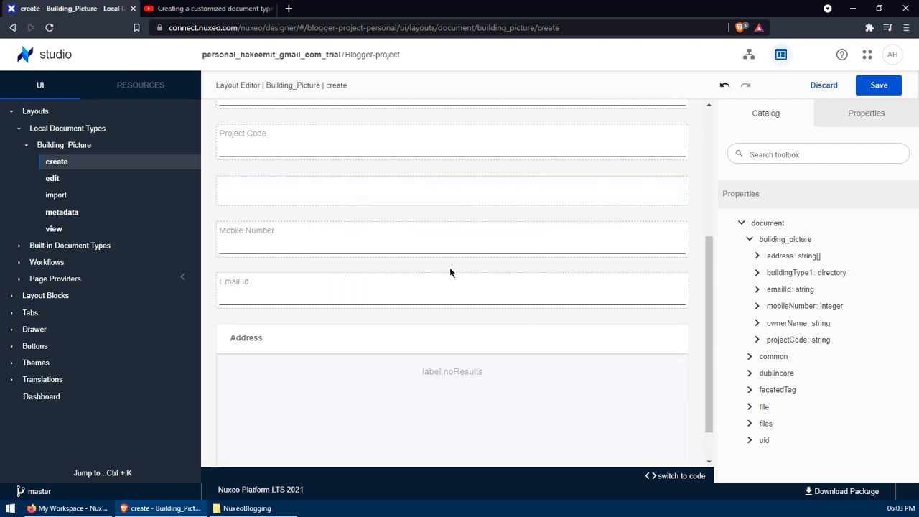
# Set the new directory field's label to Building Type and save the create layout
pyautogui.click(310, 202)
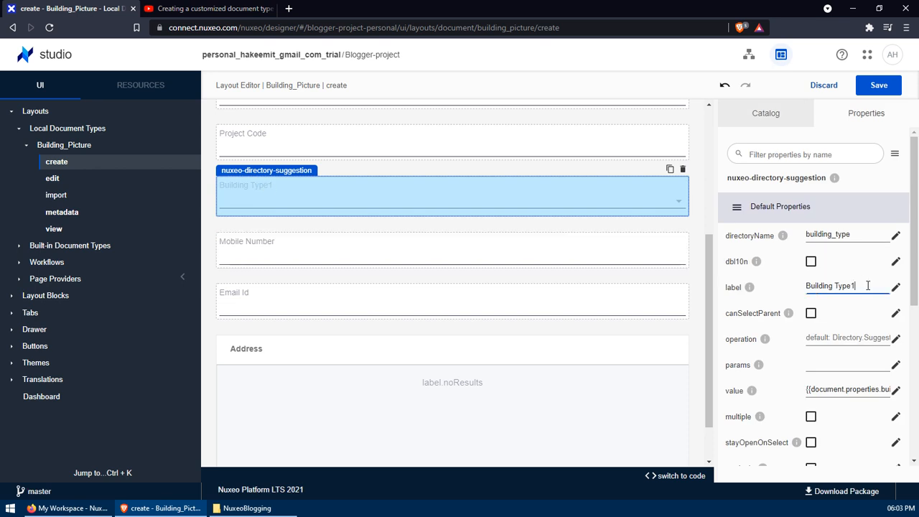
pyautogui.press('BackSpace')
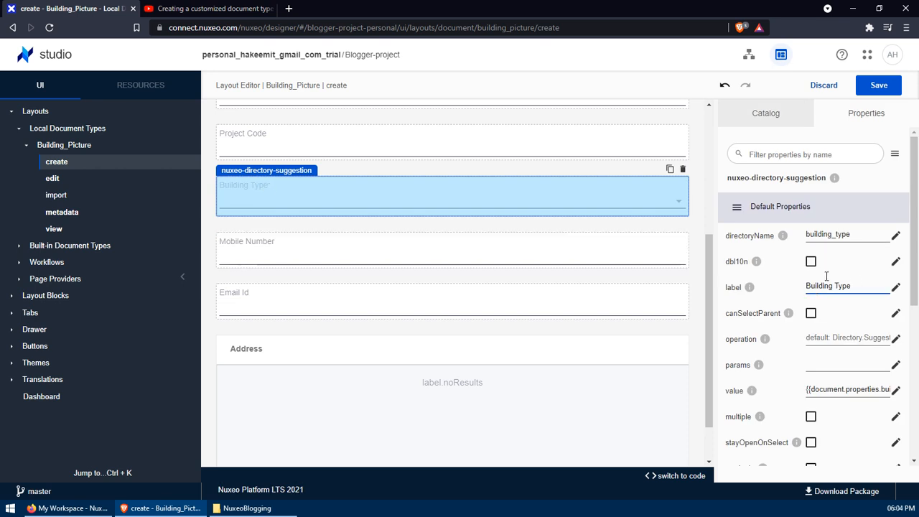
pyautogui.click(501, 246)
pyautogui.click(878, 85)
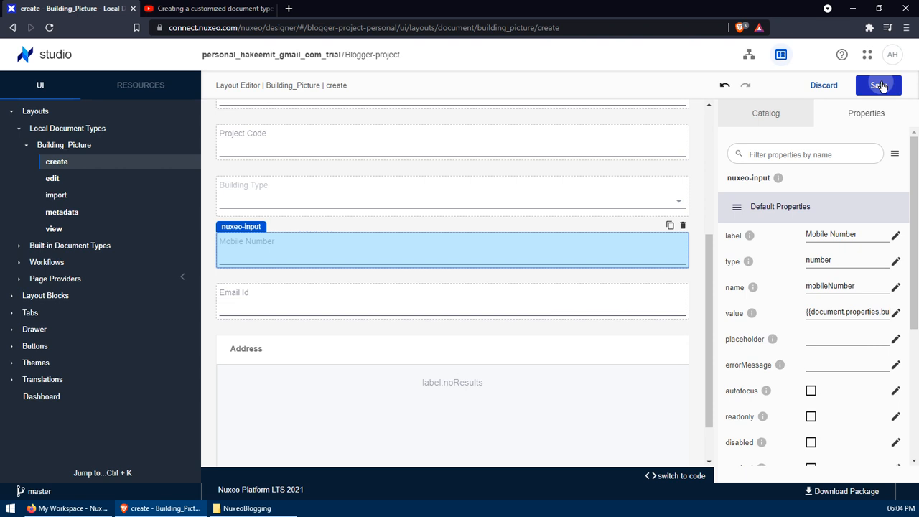
# Insert buildingType1 below Description in the edit layout, label it Building Type, and save the layout
pyautogui.click(51, 184)
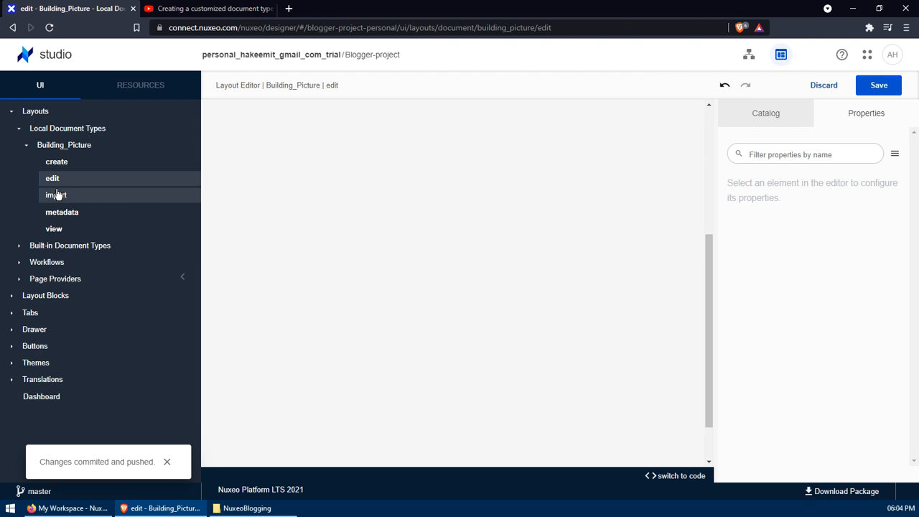
pyautogui.click(775, 129)
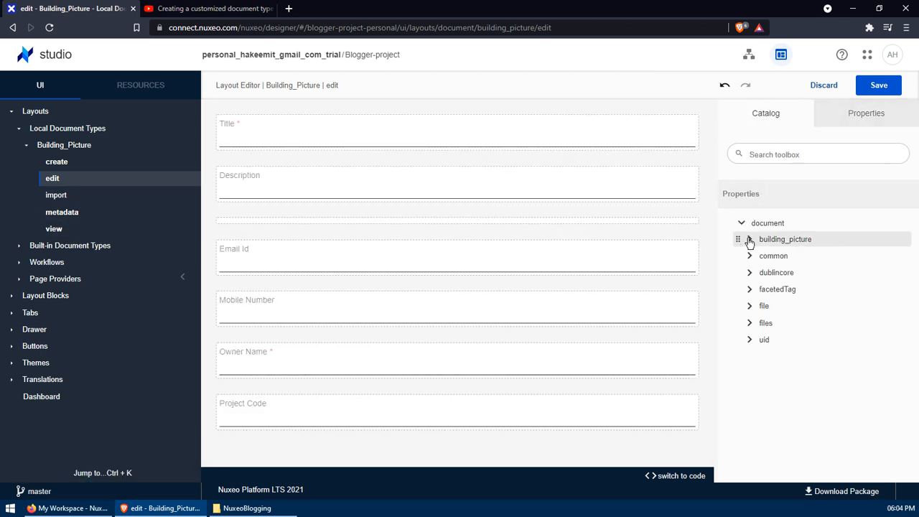
pyautogui.click(749, 239)
pyautogui.moveTo(793, 273); pyautogui.dragTo(515, 206)
pyautogui.click(551, 318)
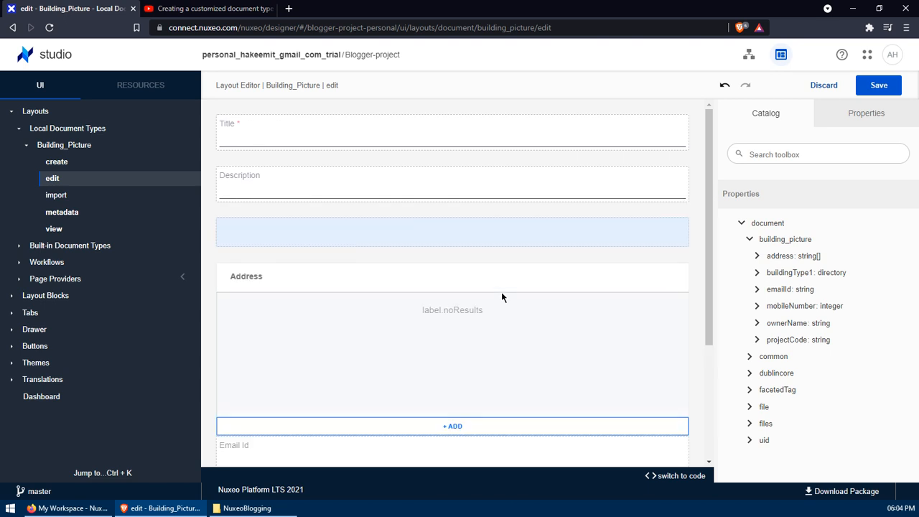
pyautogui.click(447, 235)
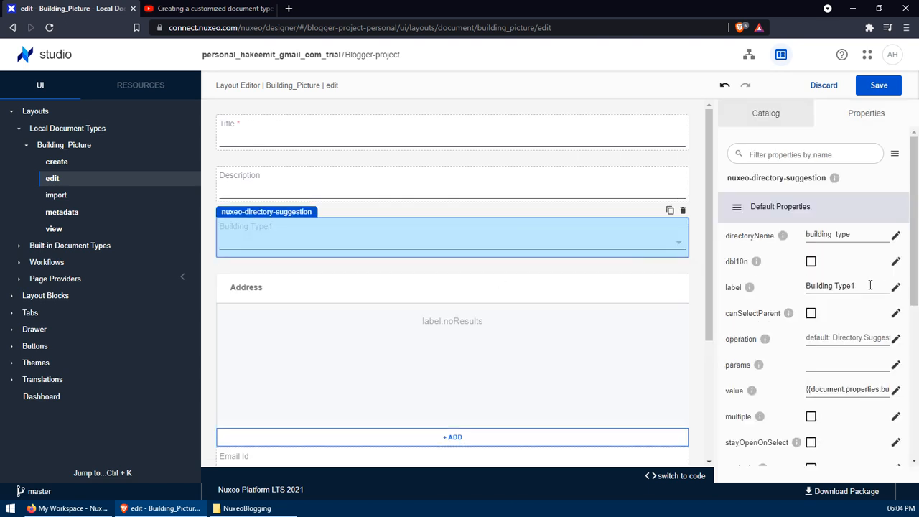
pyautogui.click(877, 85)
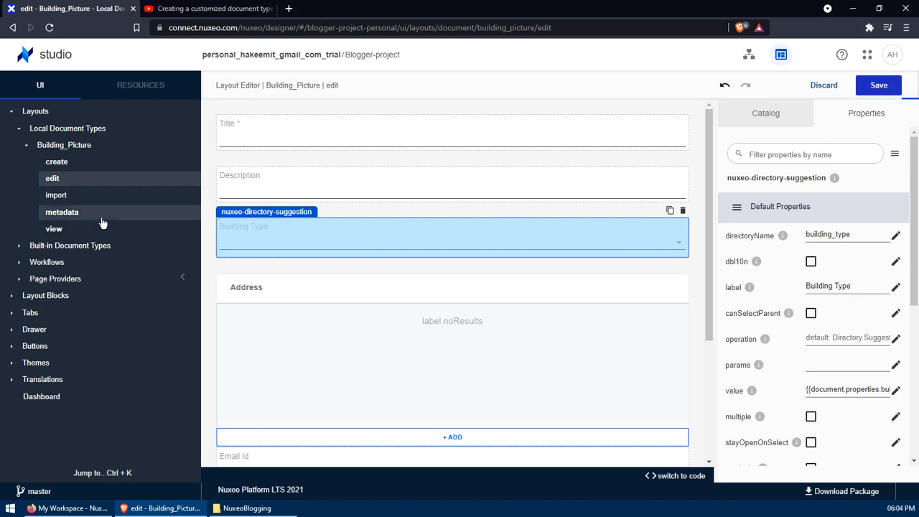
# Insert the buildingType1 field in view mode between Description and Address in the metadata layout
pyautogui.click(101, 218)
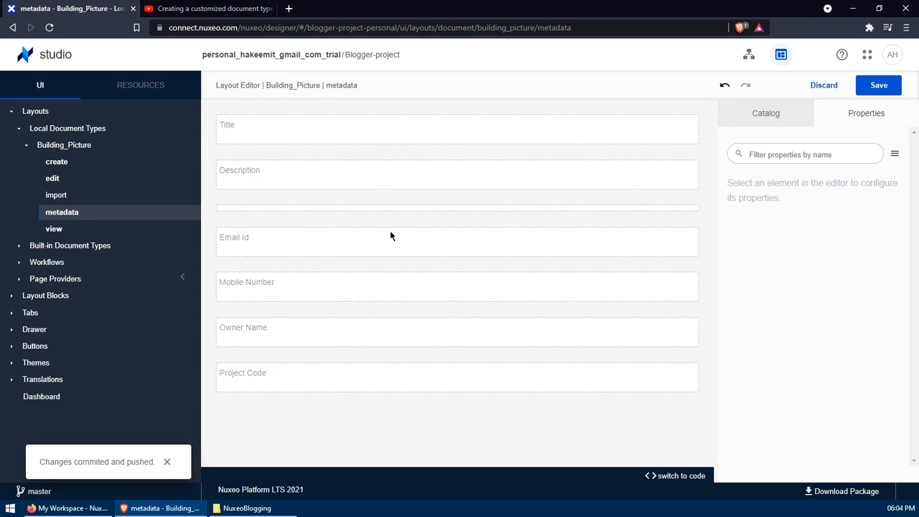
pyautogui.click(751, 123)
pyautogui.click(750, 243)
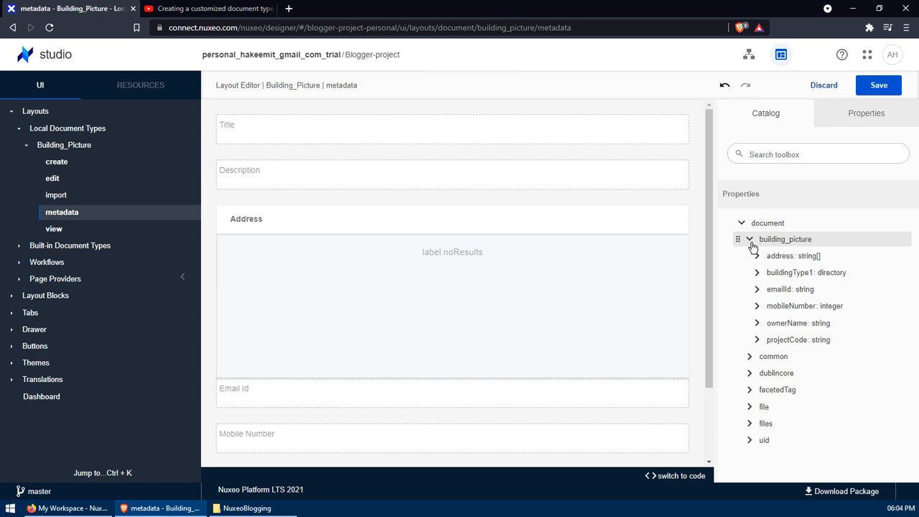
pyautogui.moveTo(800, 271); pyautogui.dragTo(529, 207)
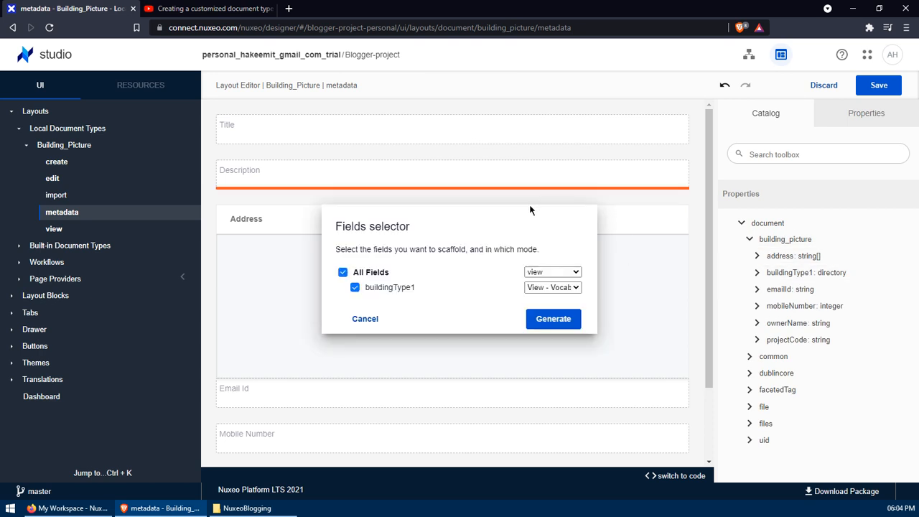
pyautogui.click(553, 318)
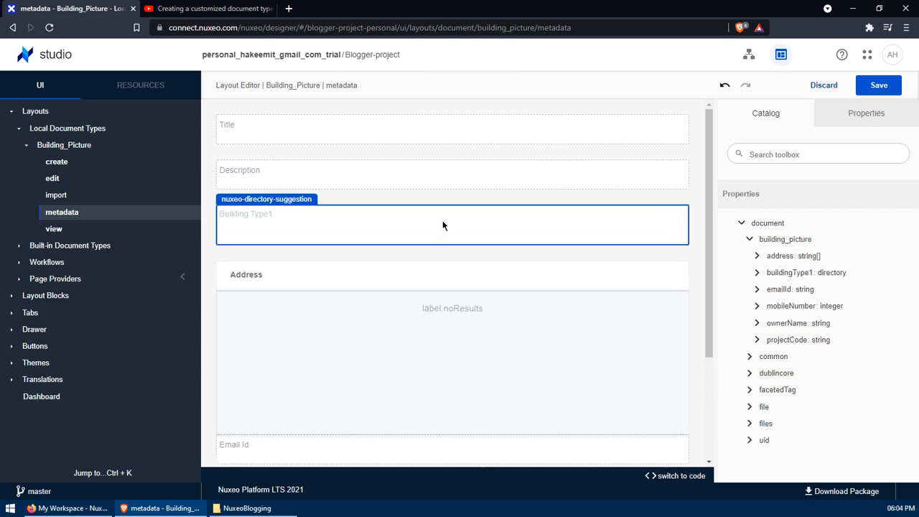
# Set the metadata layout's new field label to Building Type and save the layout
pyautogui.click(443, 223)
pyautogui.click(856, 287)
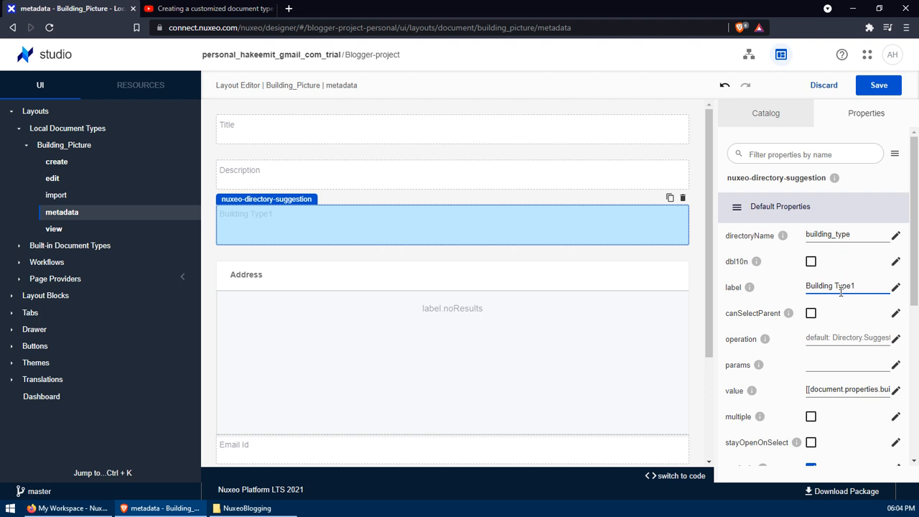
pyautogui.write('e')
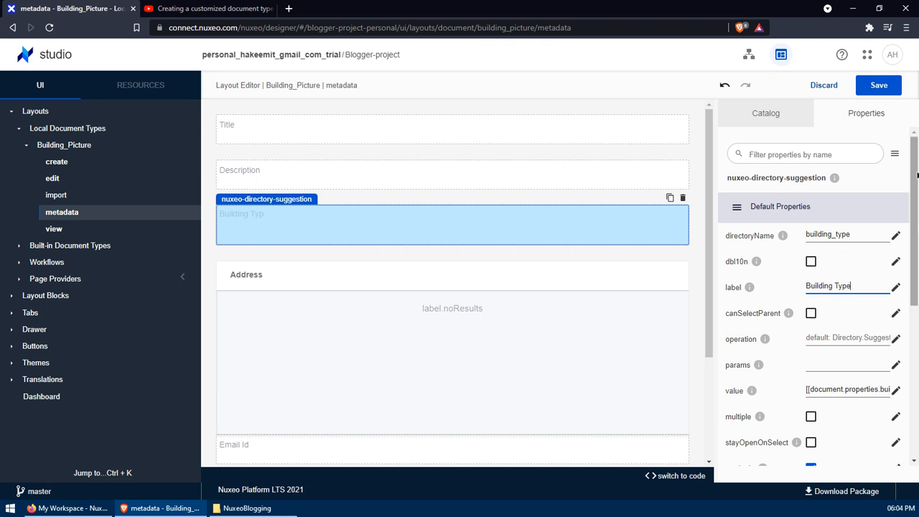
pyautogui.click(869, 87)
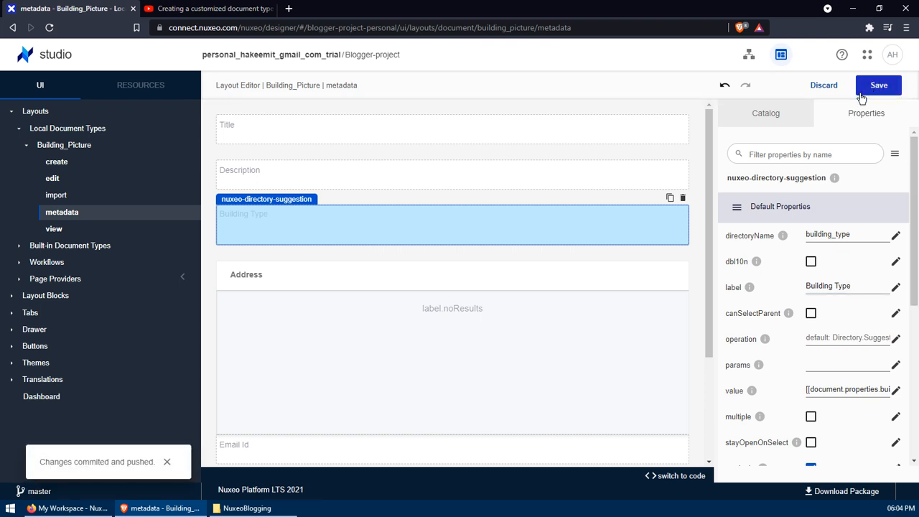
# Switch to the local Nuxeo Platform in Firefox and hot reload the server with the Nuxeo browser extension
pyautogui.click(86, 508)
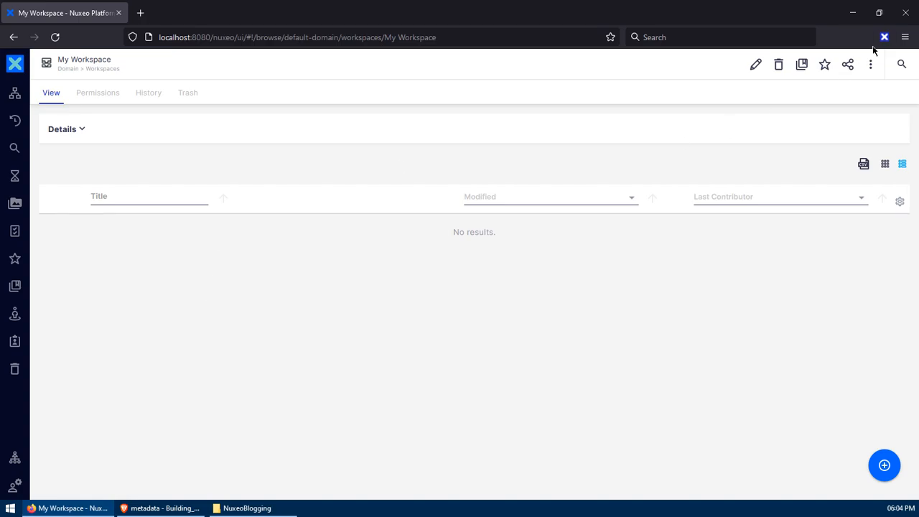
pyautogui.click(885, 37)
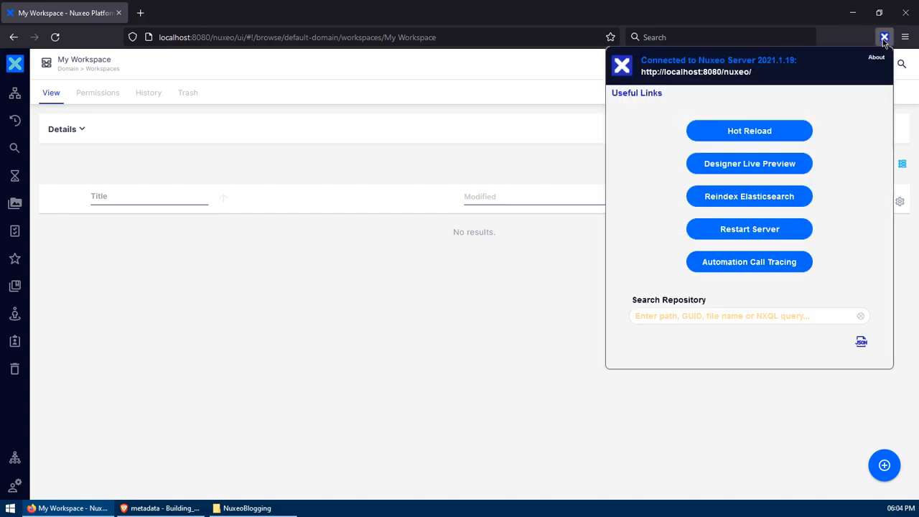
pyautogui.click(761, 136)
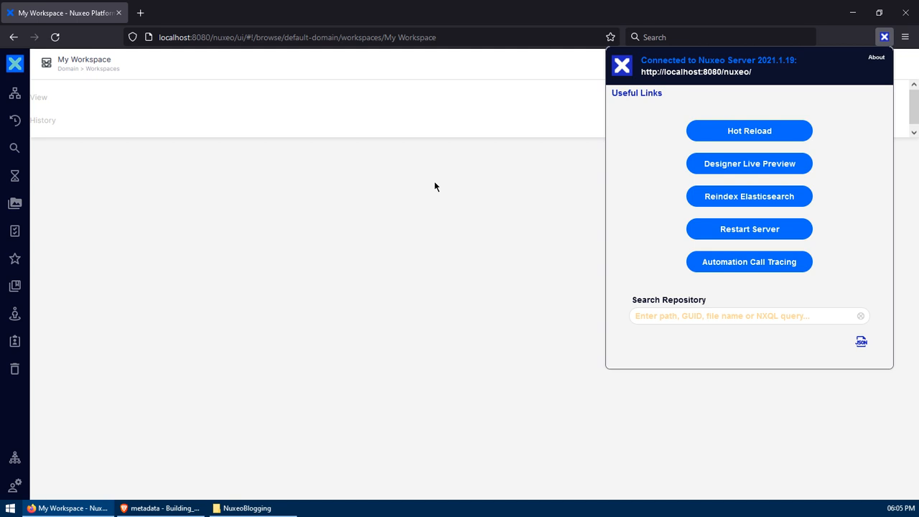
# Clear the browser history for the Everything time range and sign back in with the saved Administrator login
pyautogui.click(434, 186)
pyautogui.hotkey('ctrl', 'shift', 'Delete')
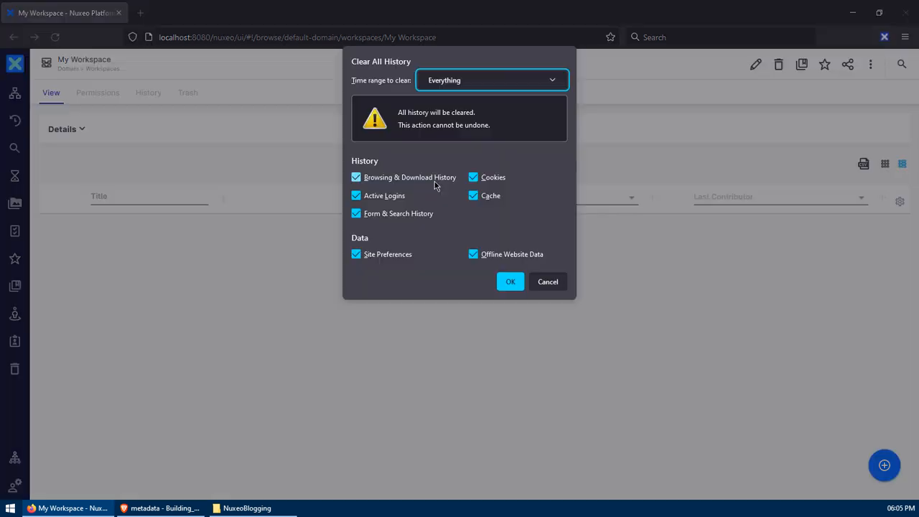
pyautogui.press('Return')
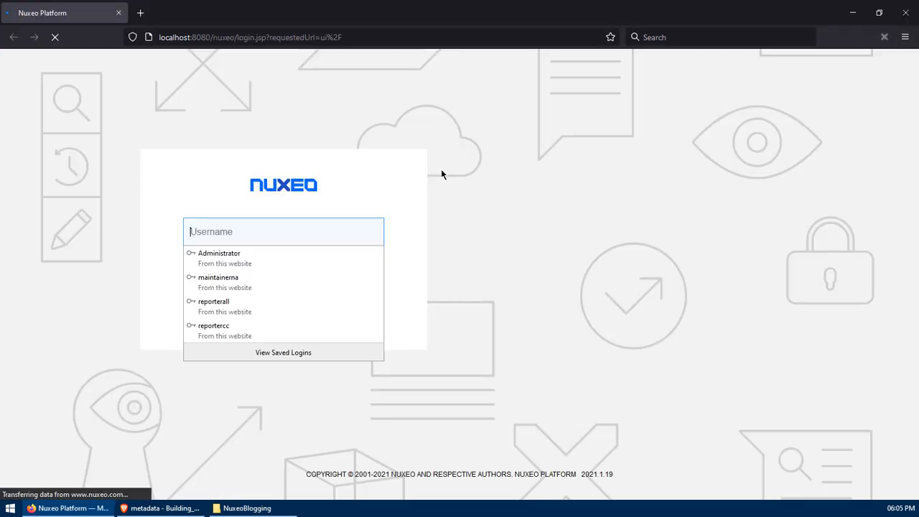
pyautogui.click(299, 263)
pyautogui.click(289, 321)
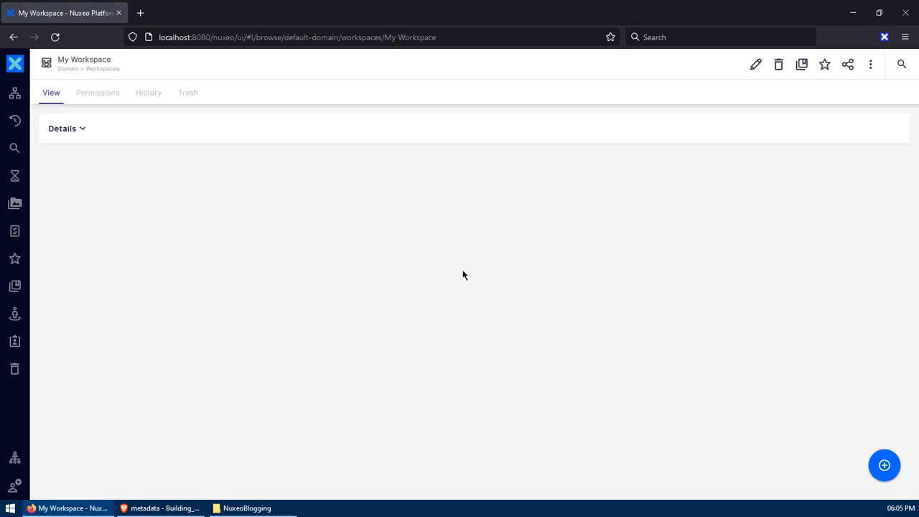
# Start a new Building Picture document in My Workspace and open its list of Building Type choices
pyautogui.click(884, 465)
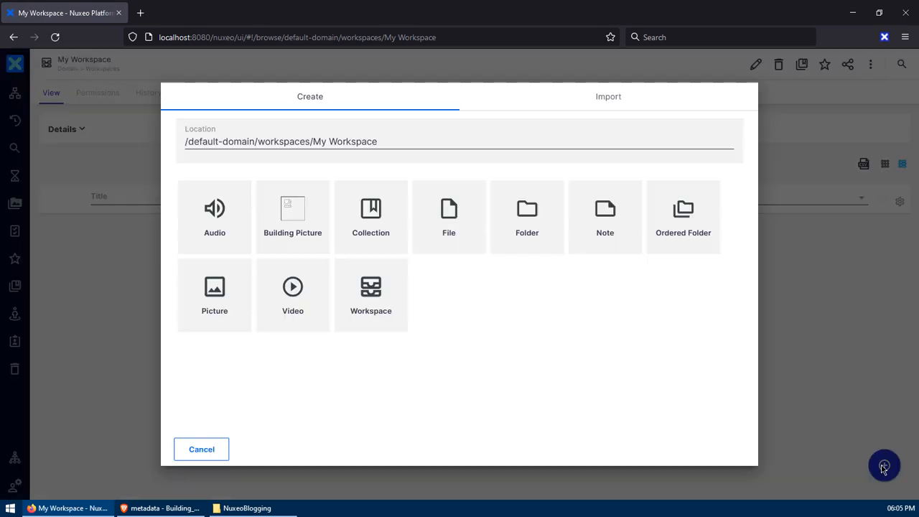
pyautogui.click(297, 232)
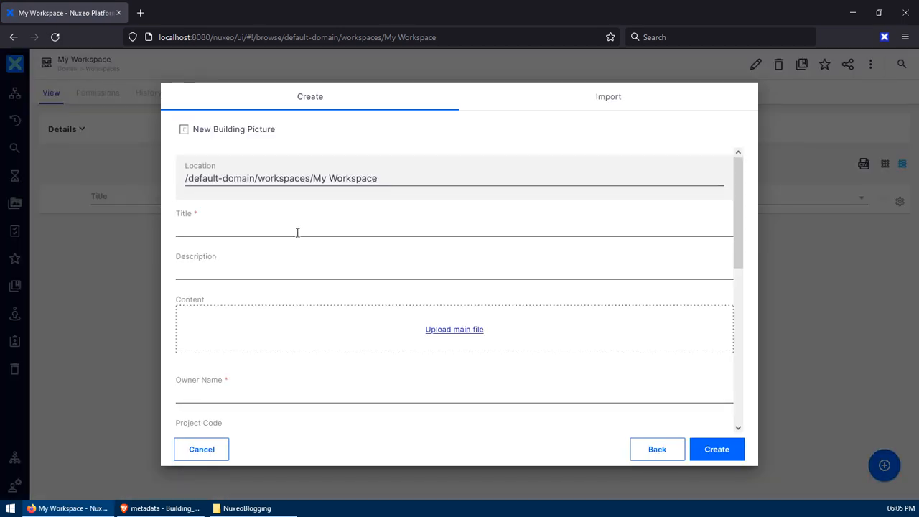
pyautogui.scroll(-2, 300, 242)
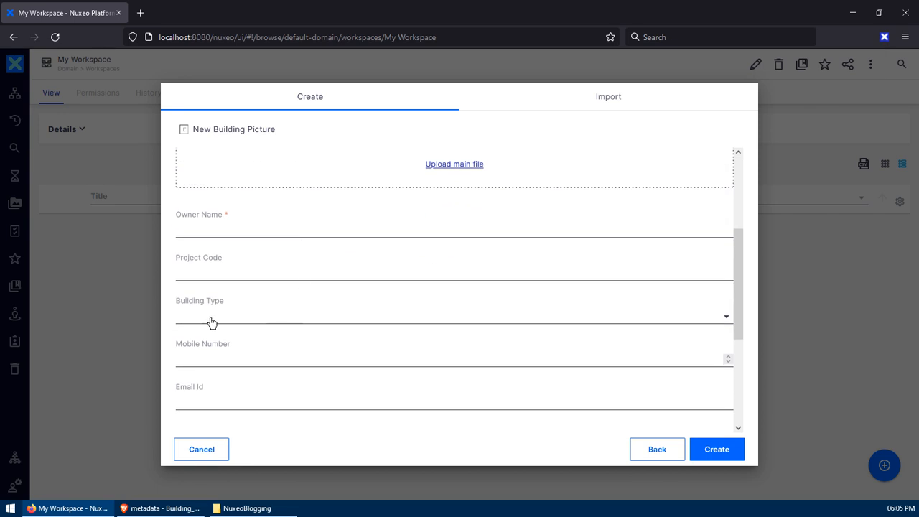
pyautogui.click(236, 319)
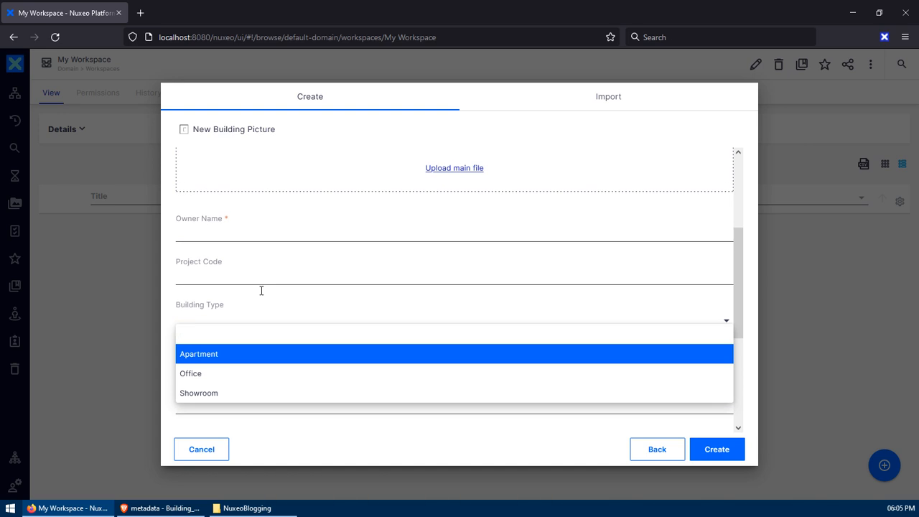
# Set the new Building Picture's title to "title" and its description to "description"
pyautogui.scroll(3, 244, 264)
pyautogui.click(222, 230)
pyautogui.write('title')
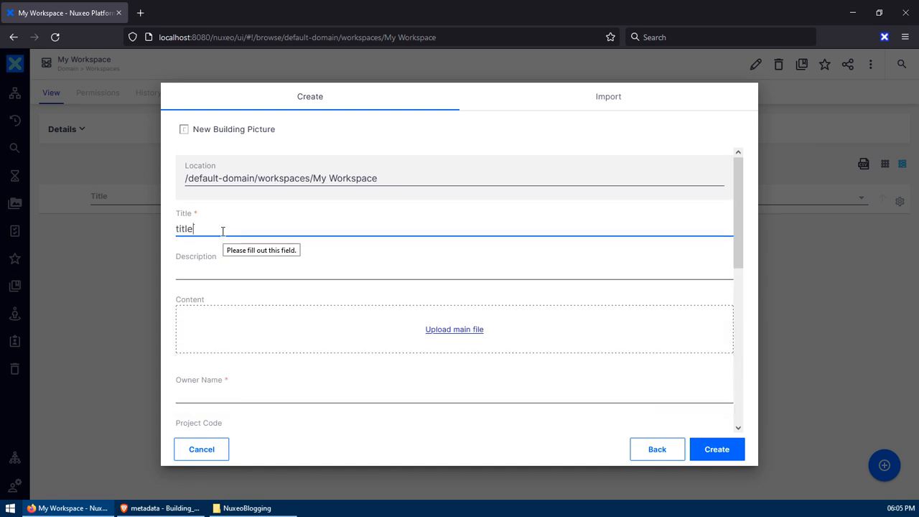
pyautogui.press('Tab')
pyautogui.write('descript')
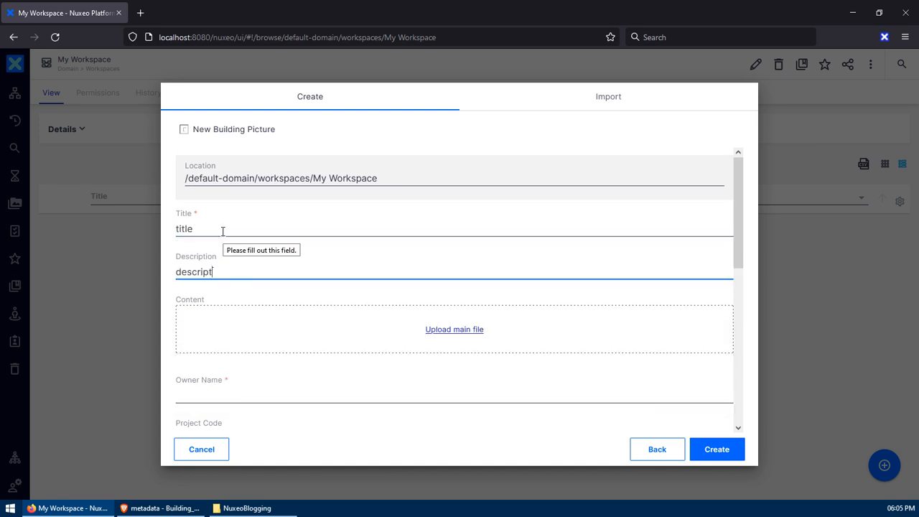
pyautogui.write('ion')
pyautogui.press('Tab')
# Enter "ownername" as the owner name and "code" as the project code, and choose Showroom as the building type
pyautogui.scroll(-3, 282, 271)
pyautogui.click(222, 228)
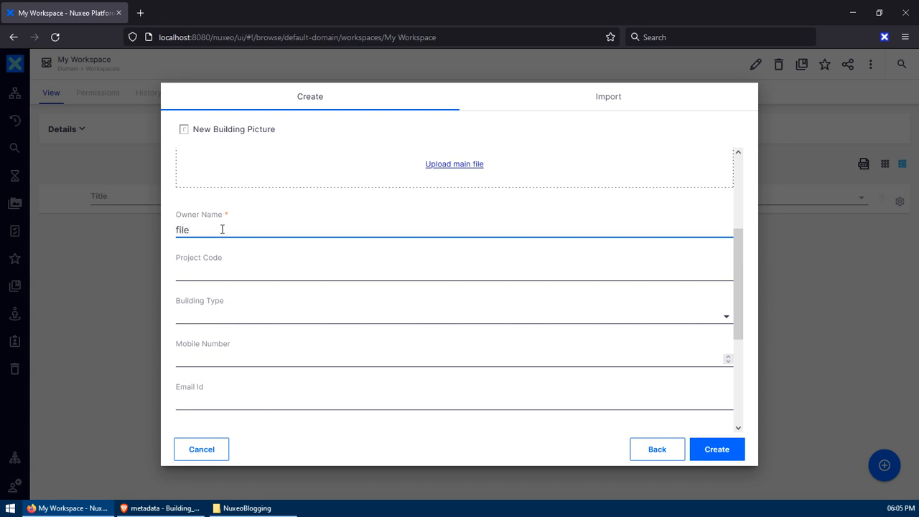
pyautogui.write('ownername')
pyautogui.press('Tab')
pyautogui.press('Tab')
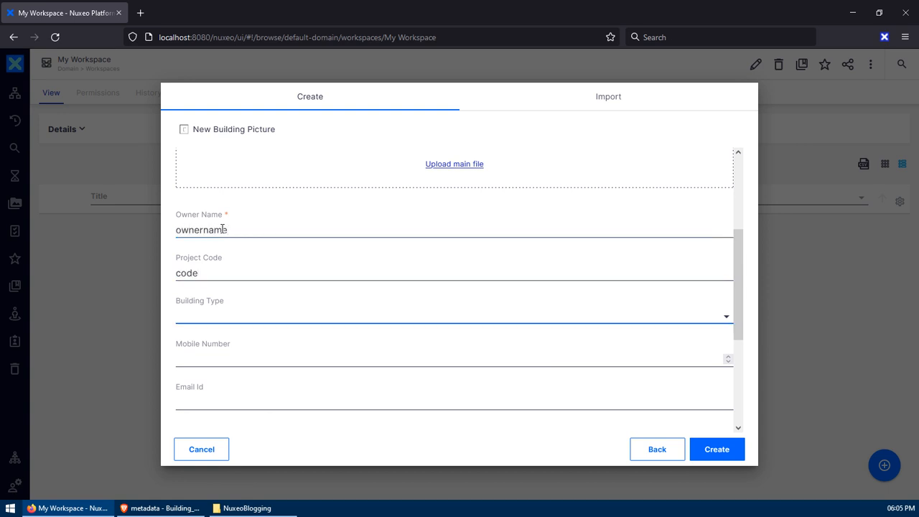
pyautogui.click(271, 316)
pyautogui.click(292, 392)
# Fill in the mobile number and email ID, and create the Building Picture document
pyautogui.click(249, 356)
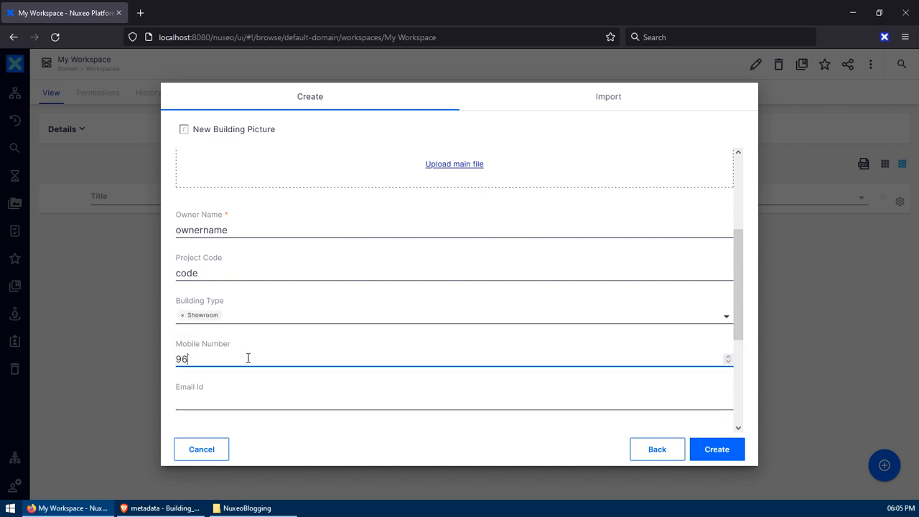
pyautogui.press('Tab')
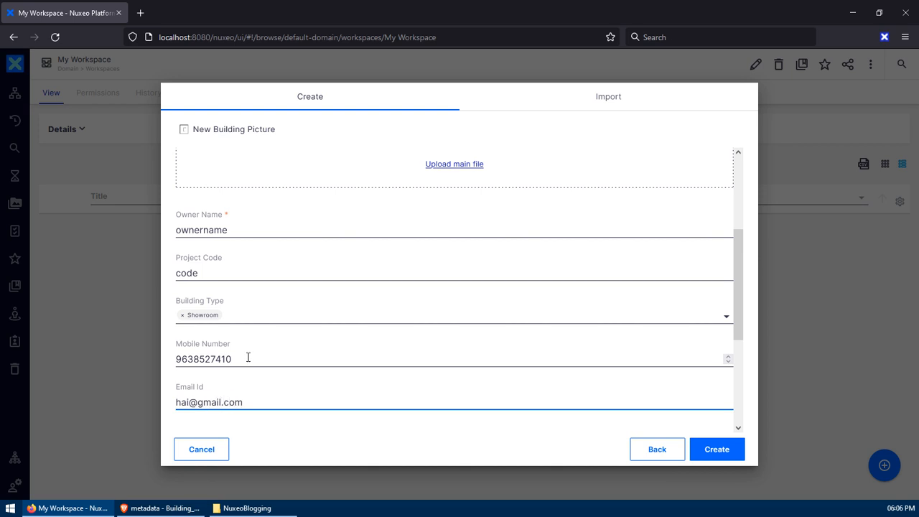
pyautogui.scroll(-3, 283, 370)
pyautogui.click(709, 450)
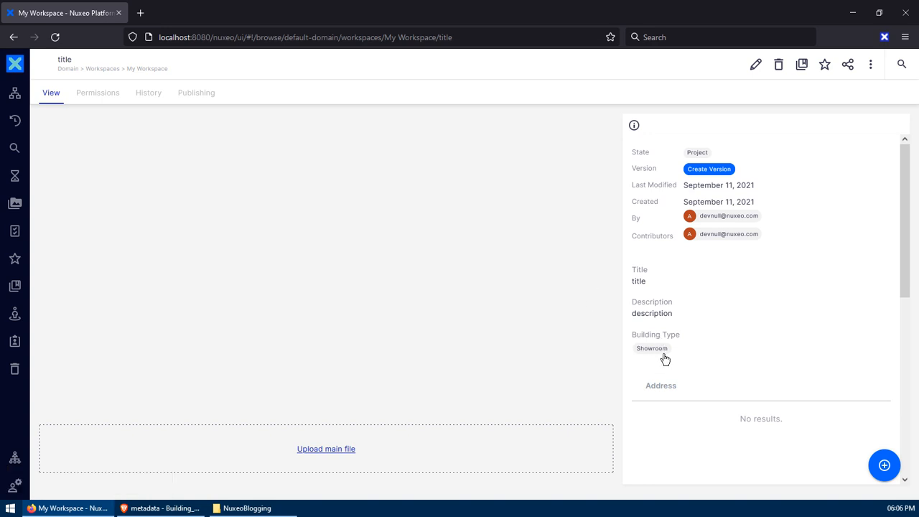
# Edit the created document to change its building type to Apartment and save it
pyautogui.click(756, 67)
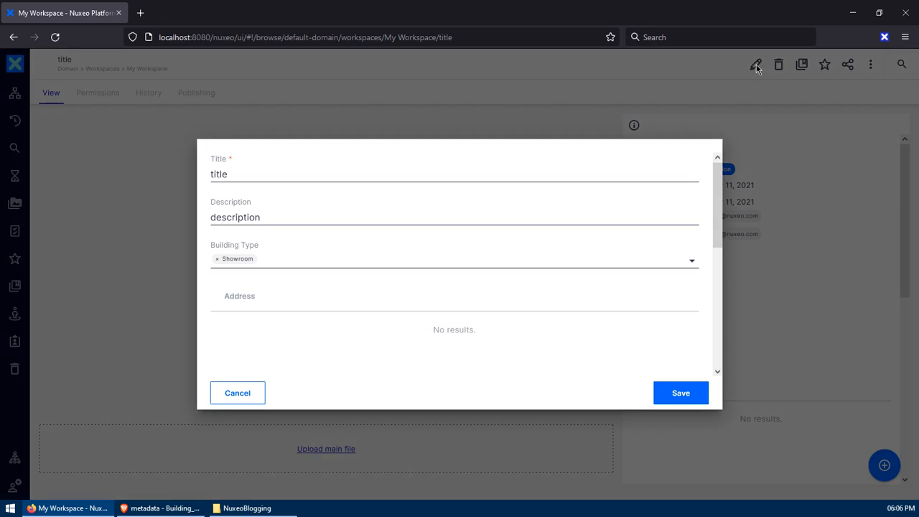
pyautogui.click(262, 266)
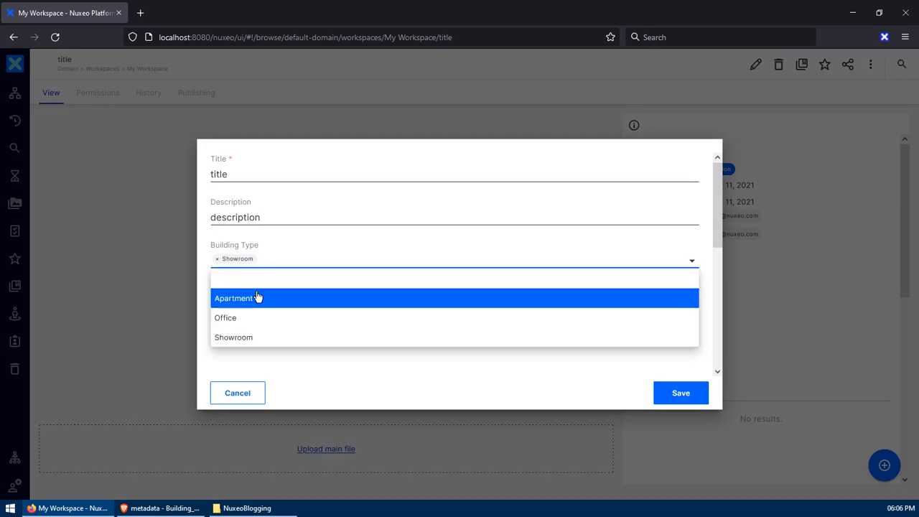
pyautogui.click(257, 299)
pyautogui.click(674, 398)
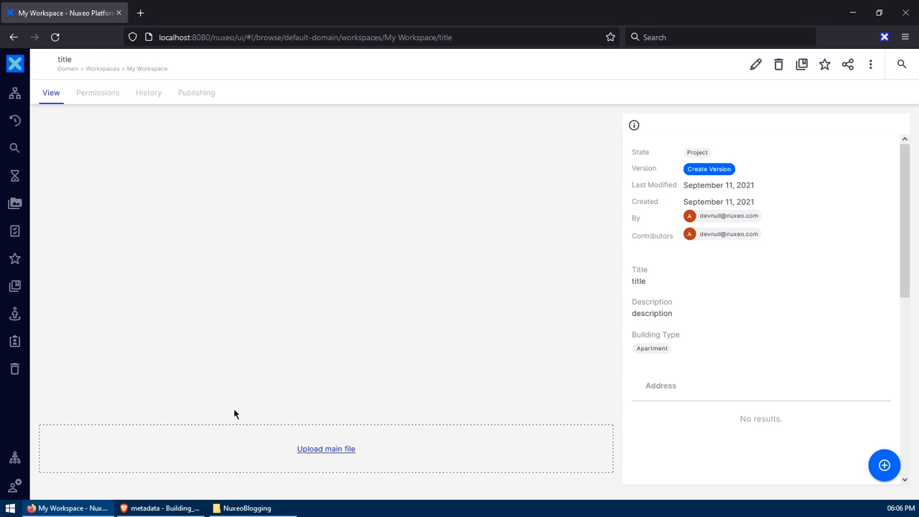
# Switch to Nuxeo Studio in Brave, go to the modeler's vocabularies and start creating a new vocabulary
pyautogui.click(161, 508)
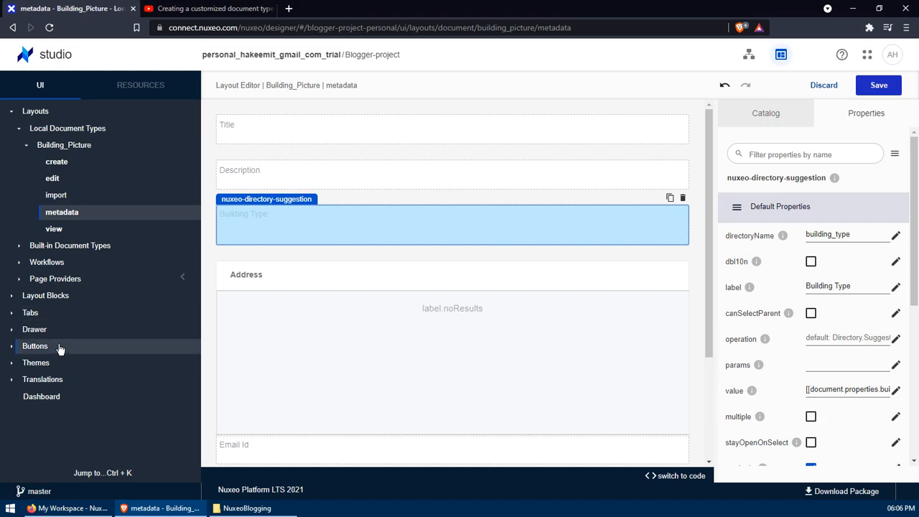
pyautogui.click(747, 57)
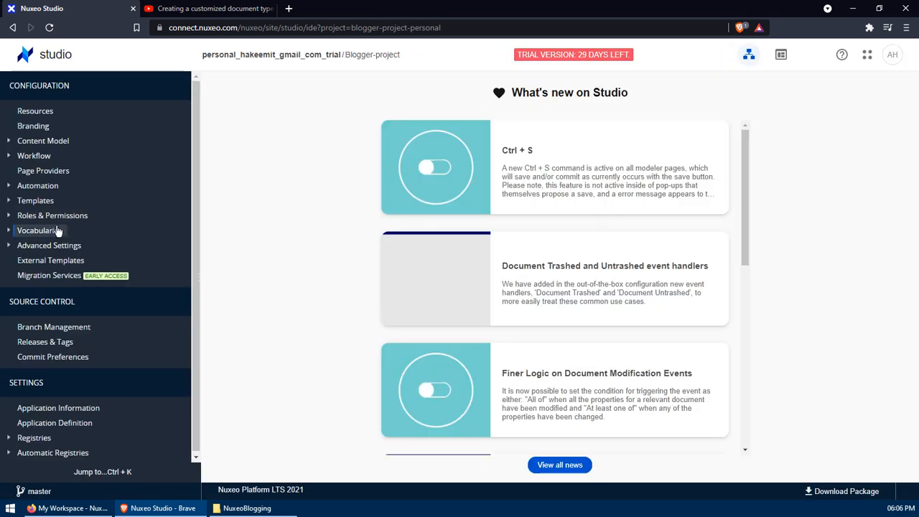
pyautogui.click(56, 230)
pyautogui.click(246, 183)
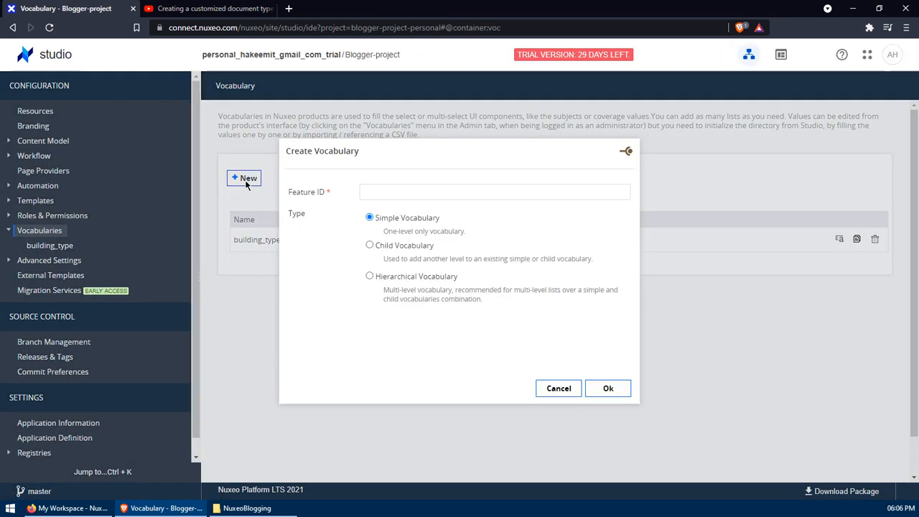